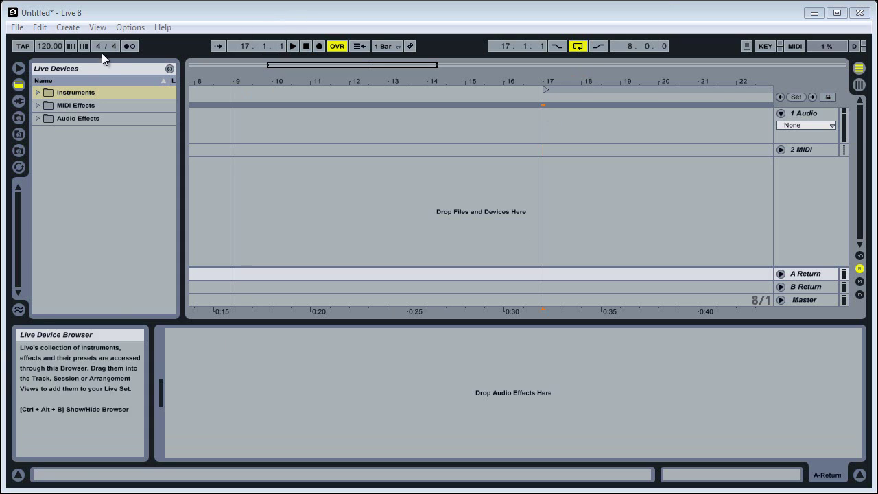
Step: Open Preferences from the Options menu, which shows the File/Folder page
click(18, 28)
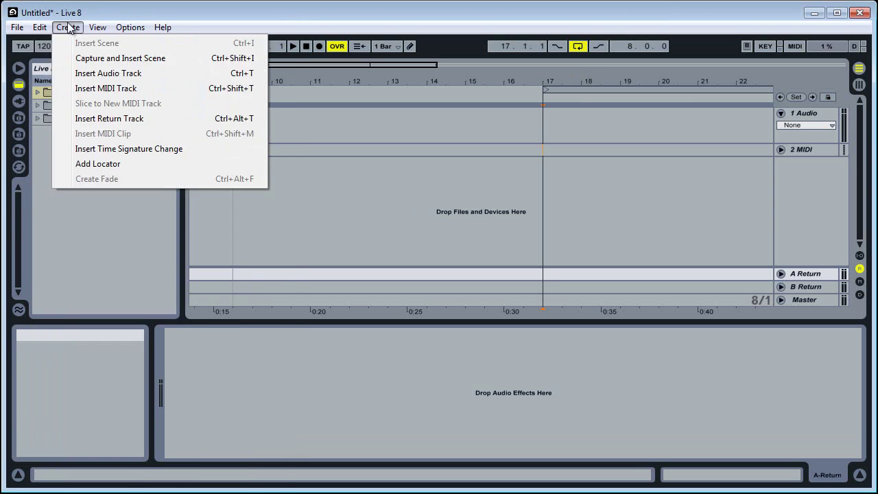
mouse_move(129, 29)
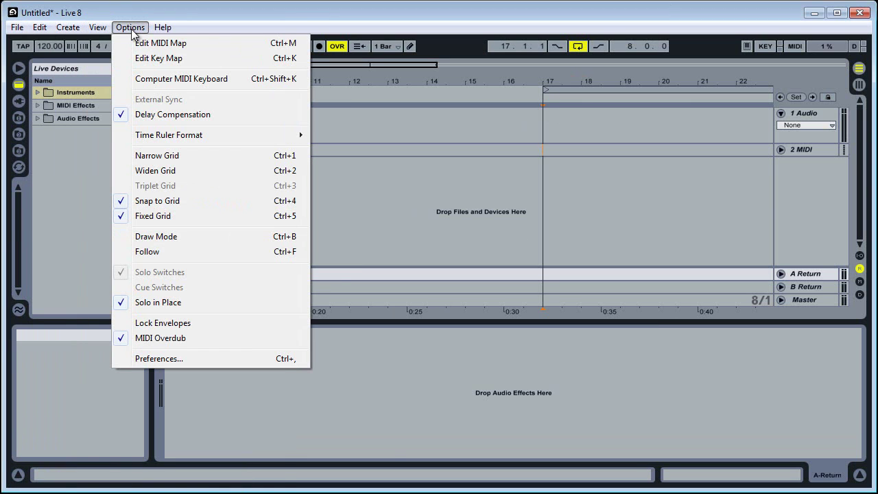
click(170, 358)
Step: Move the Preferences window up-left and view the Look/Feel page
drag(647, 209, 383, 63)
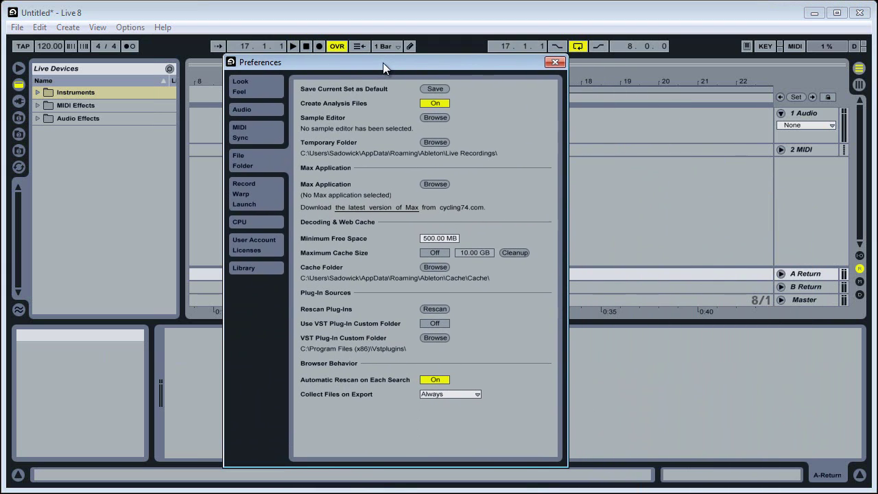
click(245, 84)
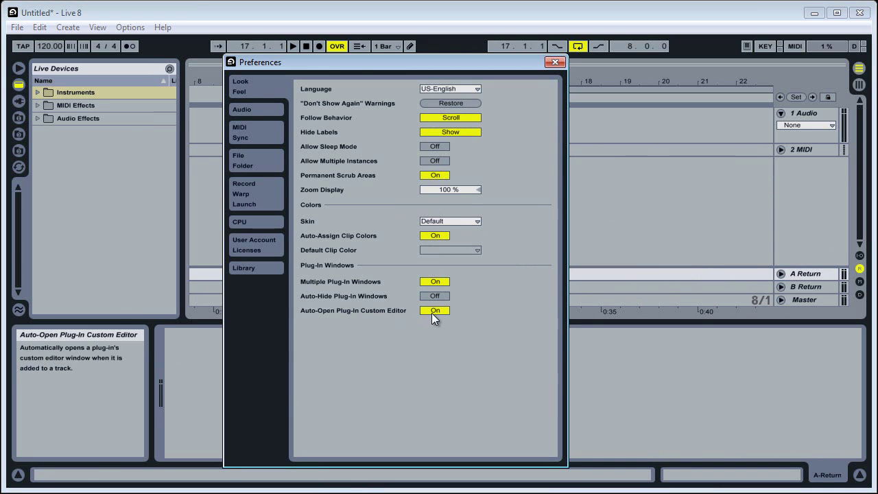
Step: On the Audio page, inspect the Driver Type list, still set to MME/DirectX
click(253, 111)
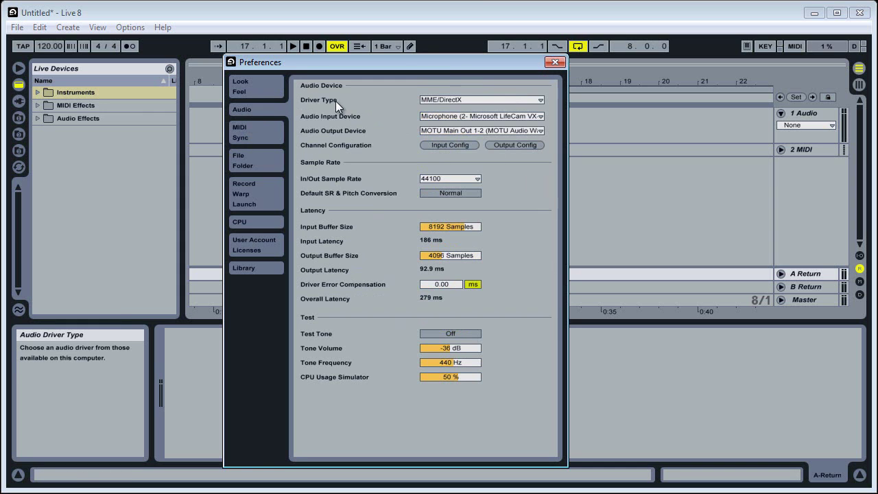
click(443, 101)
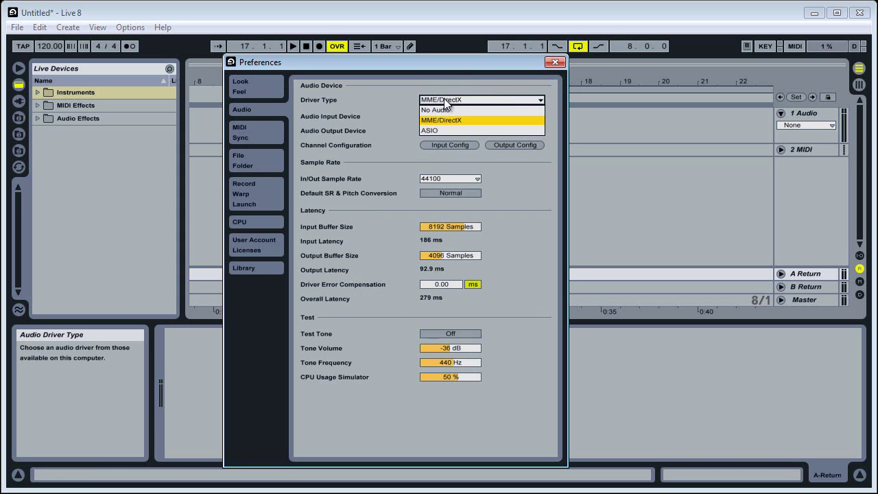
click(459, 92)
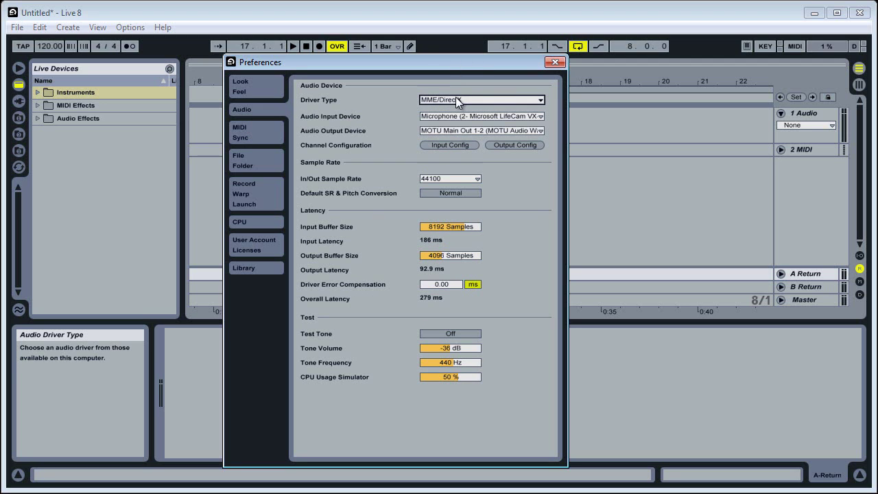
click(456, 99)
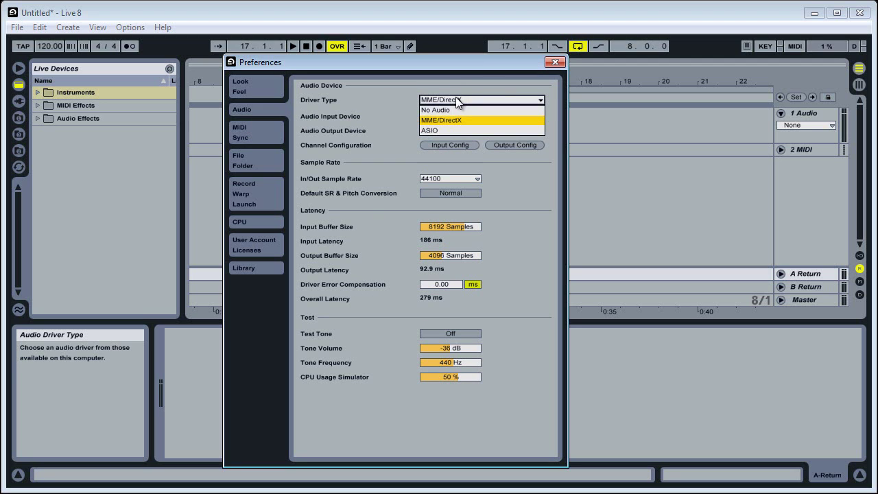
click(455, 96)
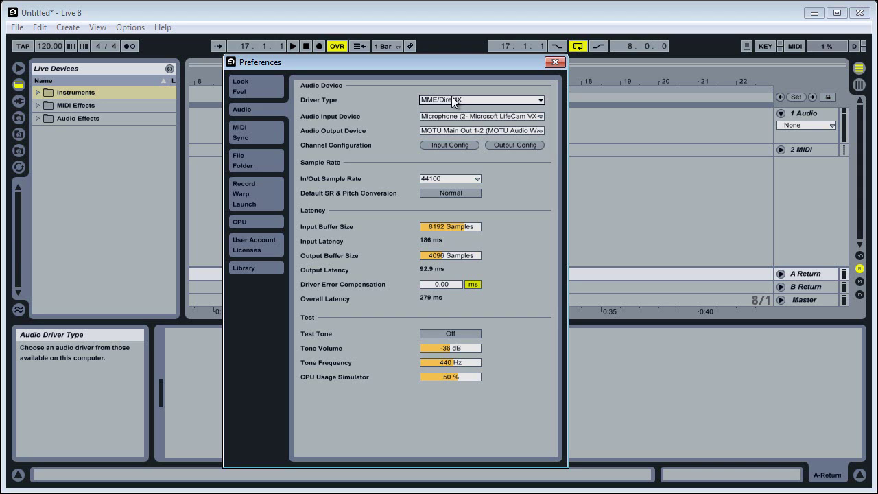
click(453, 103)
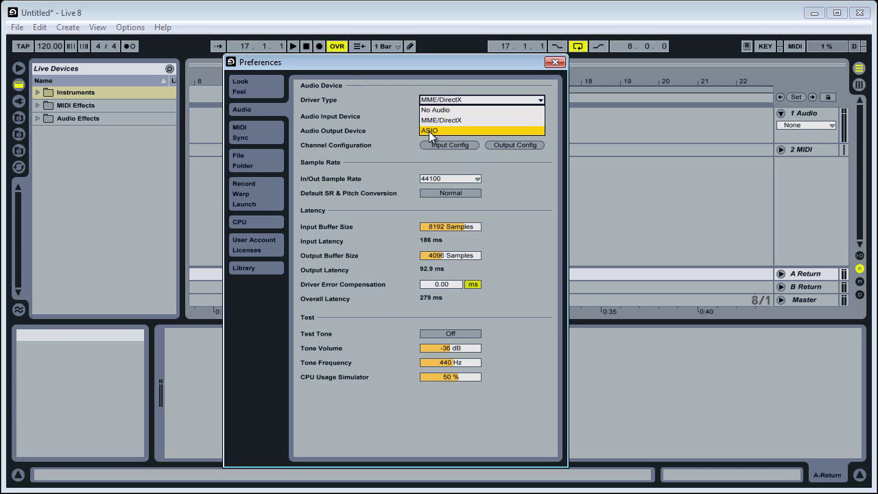
Step: Set driver type to ASIO and audio device to MOTU Audio ASIO
click(449, 80)
click(118, 29)
click(206, 358)
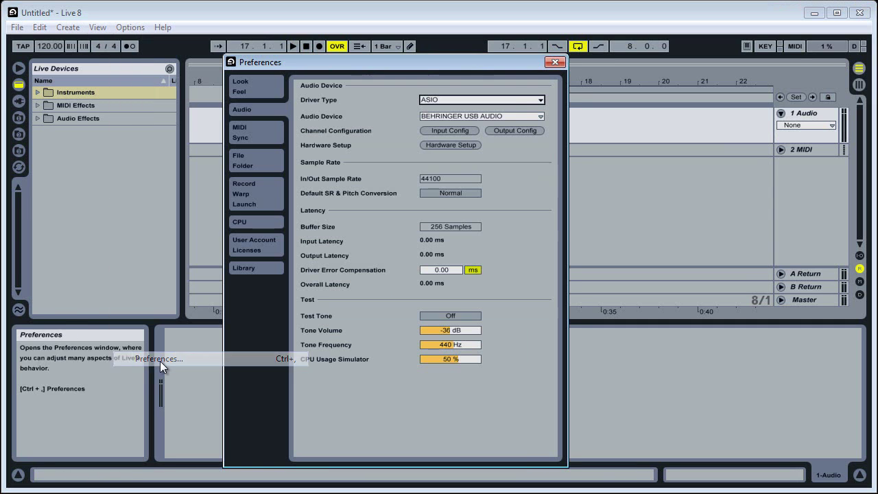
click(480, 115)
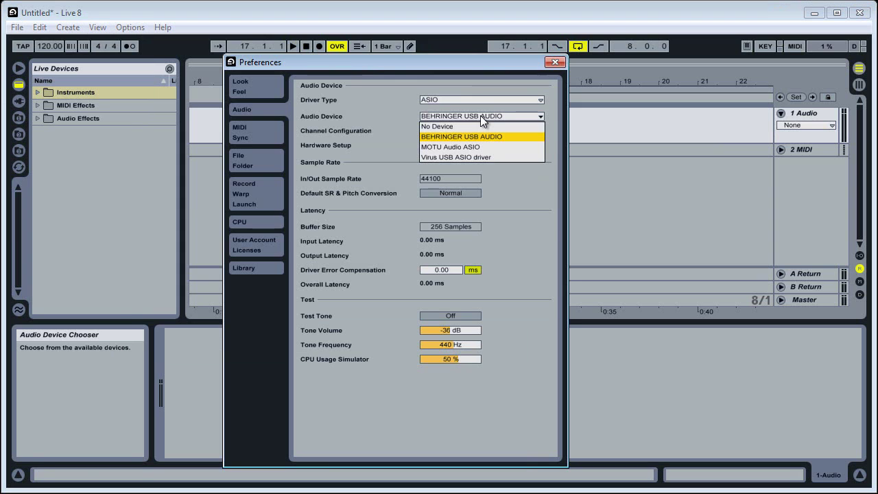
click(465, 147)
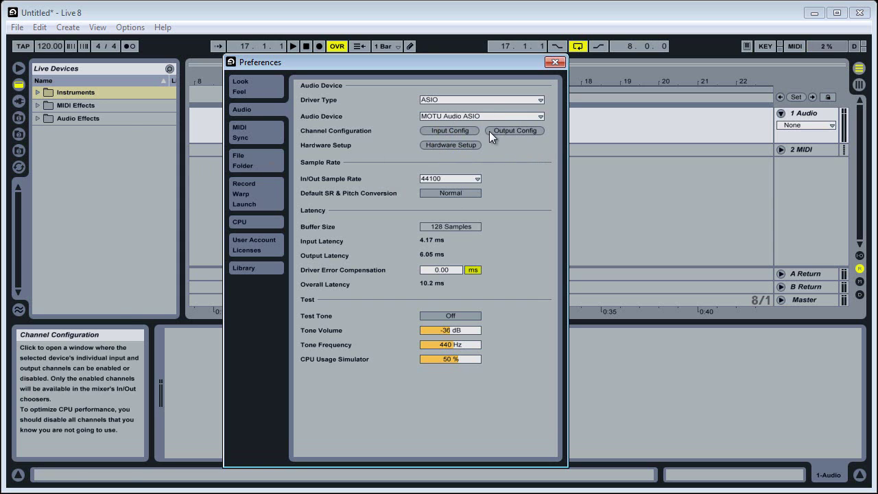
click(453, 131)
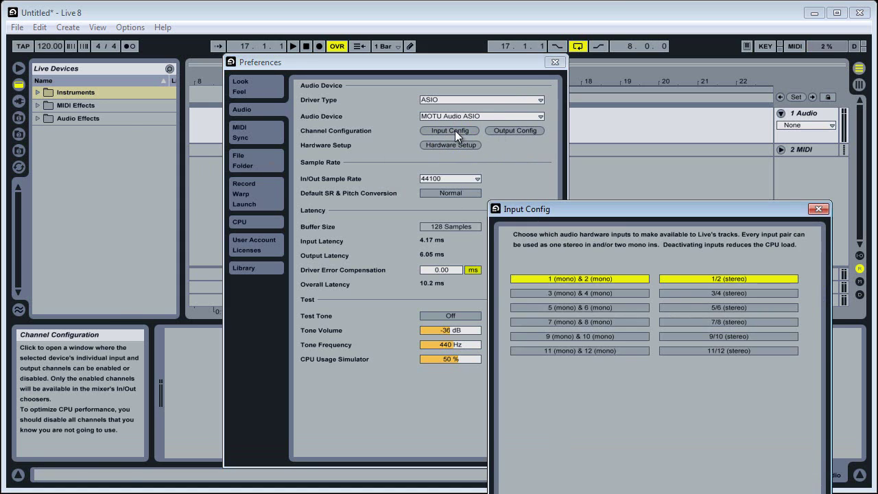
drag(679, 196, 483, 68)
click(632, 71)
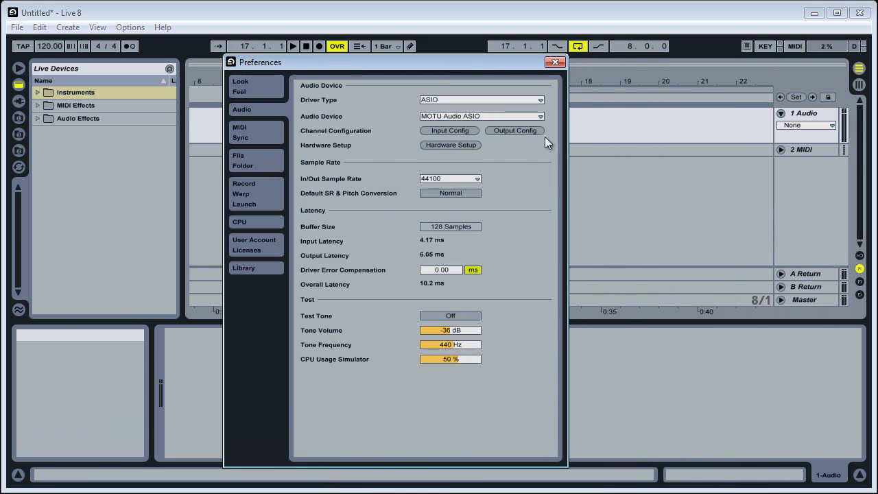
click(513, 131)
drag(616, 212, 335, 73)
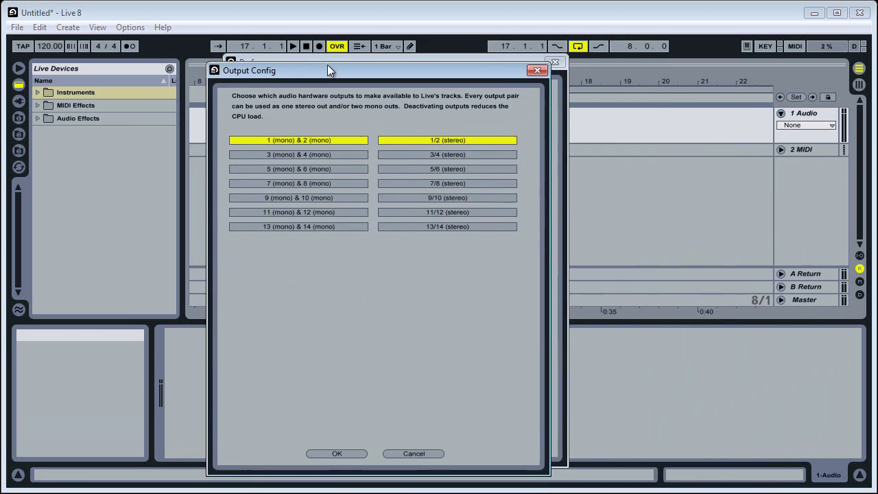
click(537, 72)
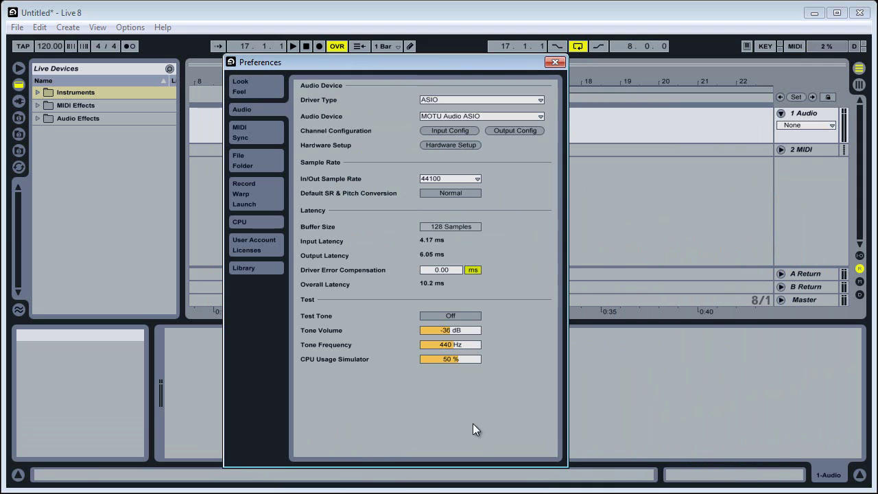
Step: Briefly trial the test tone and keep the 44100 sample rate
click(445, 317)
click(446, 317)
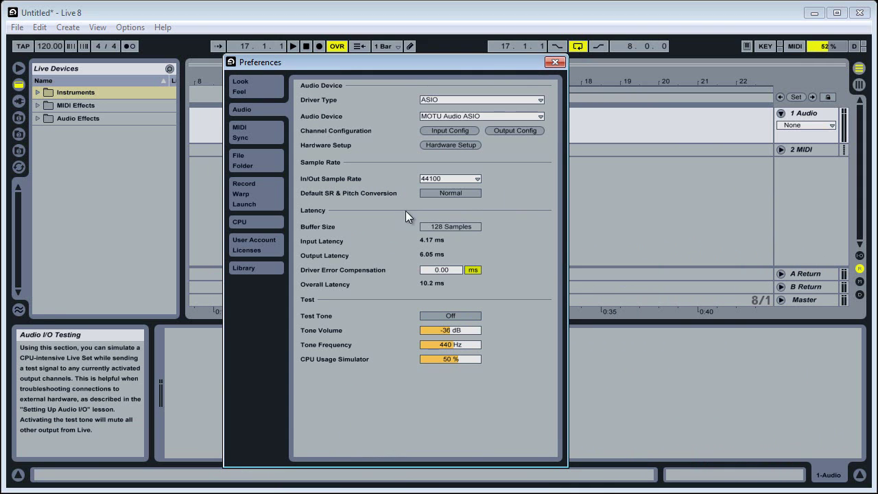
click(471, 178)
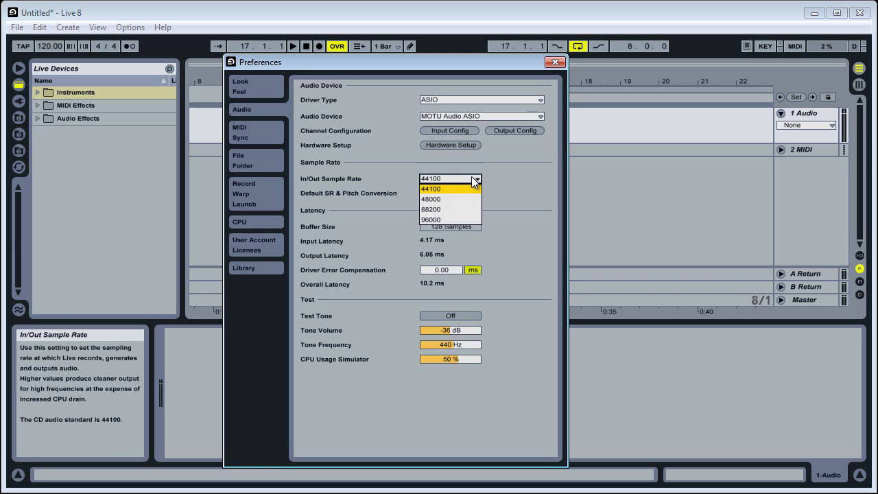
click(471, 178)
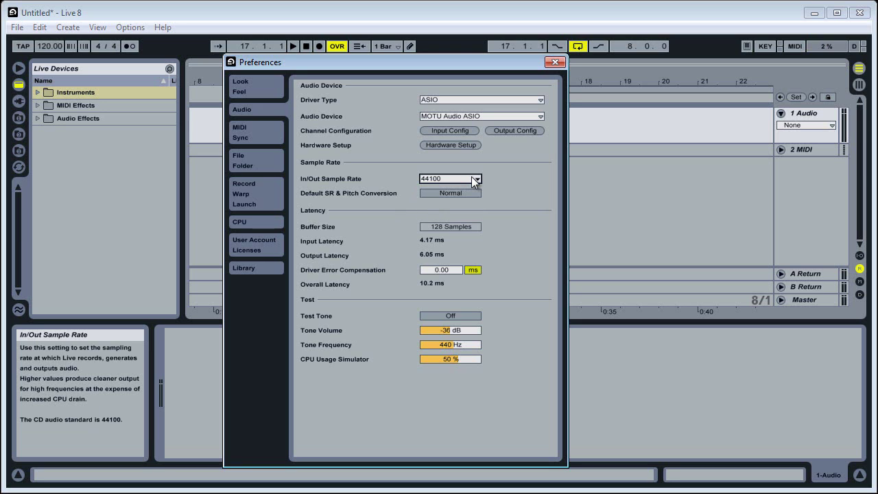
click(471, 177)
click(471, 177)
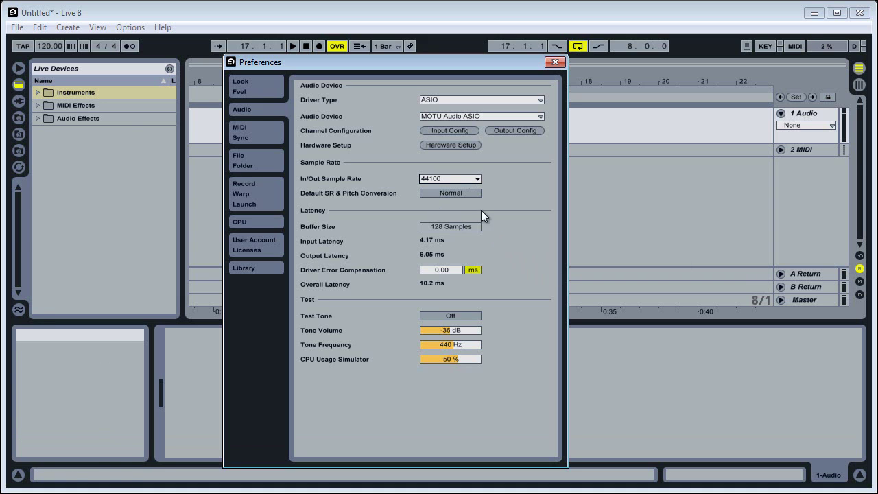
Step: Set Default SR & Pitch Conversion to High Quality
click(437, 194)
click(440, 194)
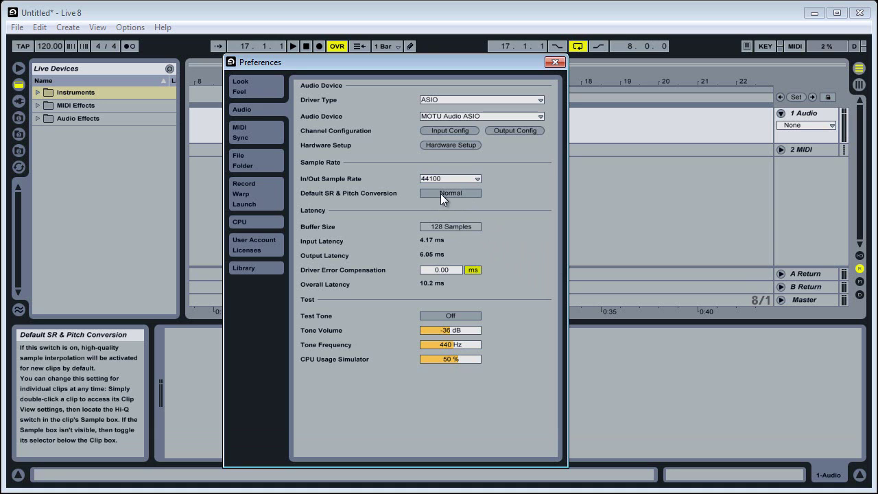
click(440, 193)
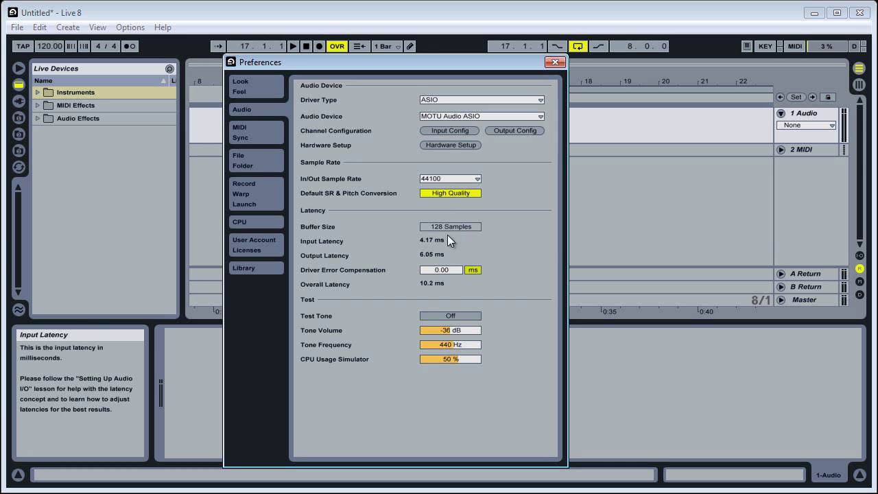
Step: Raise the test Tone Volume to -15 dB, then switch the test tone off
click(442, 317)
scroll(439, 329, up, 3)
scroll(439, 329, up, 18)
click(449, 315)
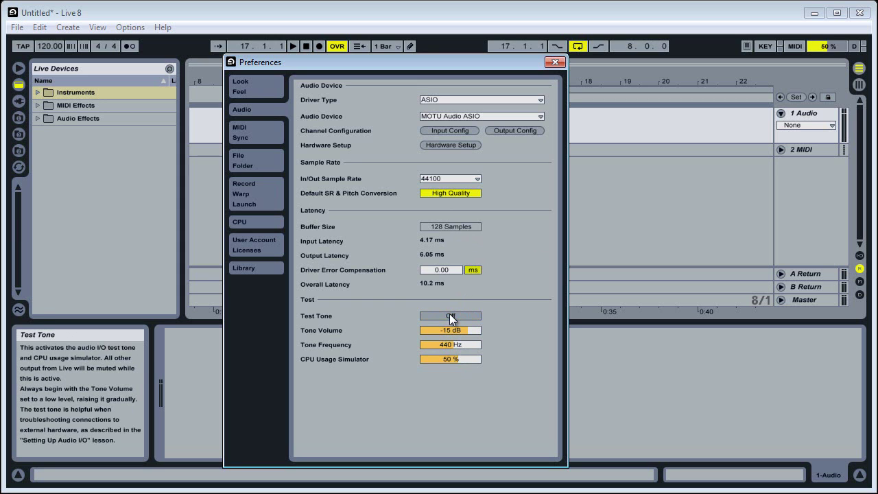
Step: On the MIDI/Sync page, switch Track input On for USB Keystation 61es and UltraLite
click(260, 128)
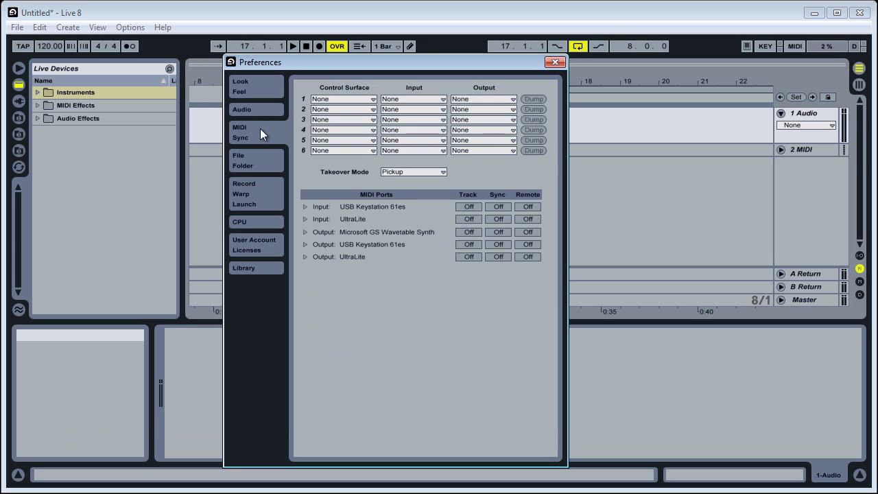
click(472, 209)
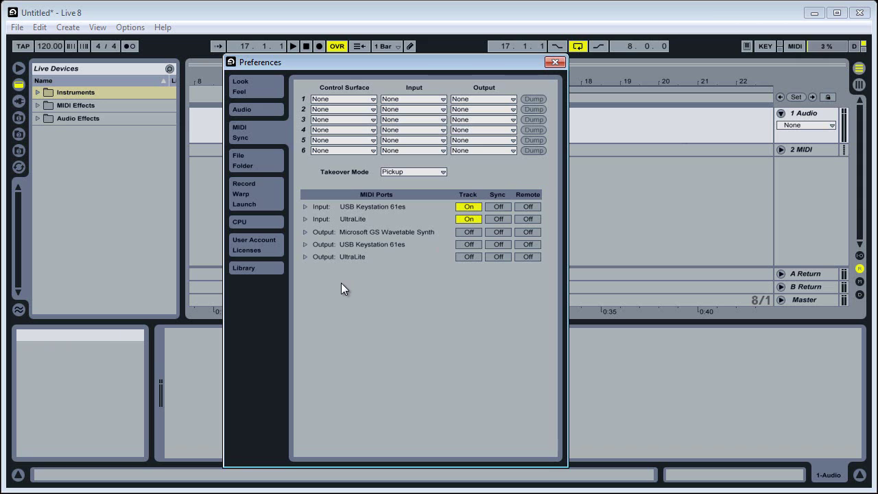
Step: Start changing the temporary folder on File/Folder and acknowledge the save-first warning
click(253, 162)
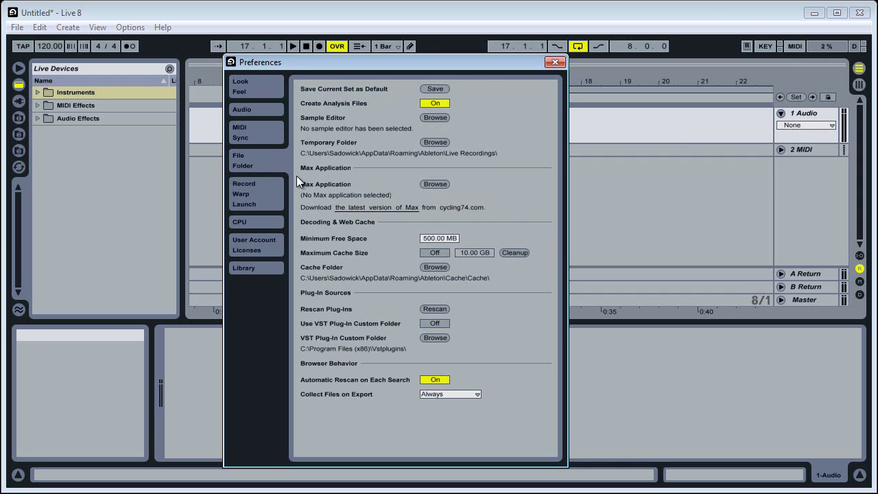
click(435, 142)
drag(681, 365, 487, 267)
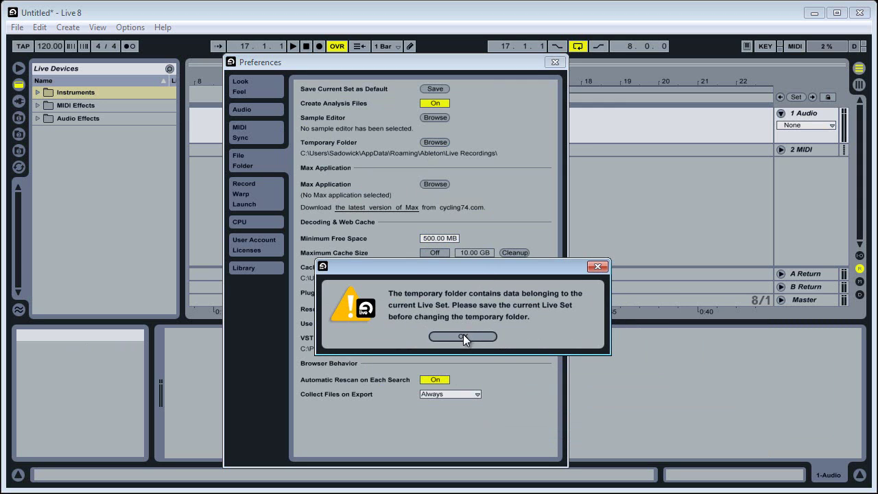
click(598, 266)
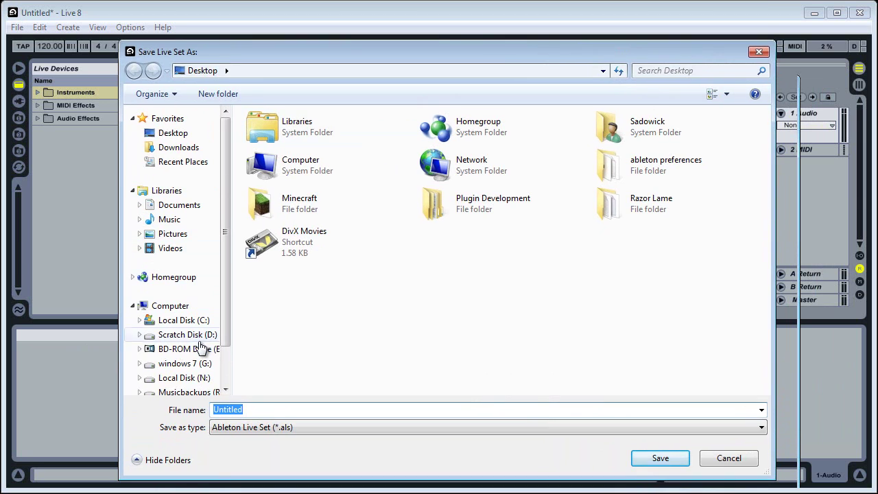
Step: Save the Untitled set into the abletontemp folder on Scratch Disk (D:)
drag(226, 302, 228, 332)
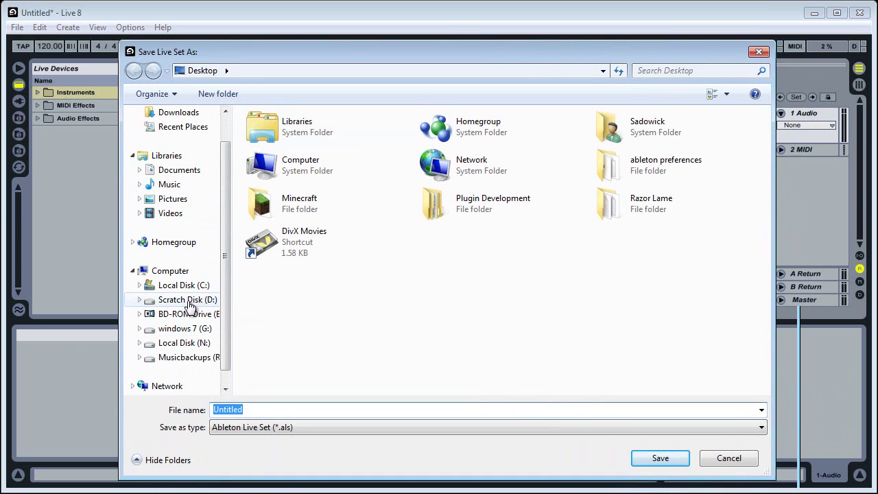
click(168, 299)
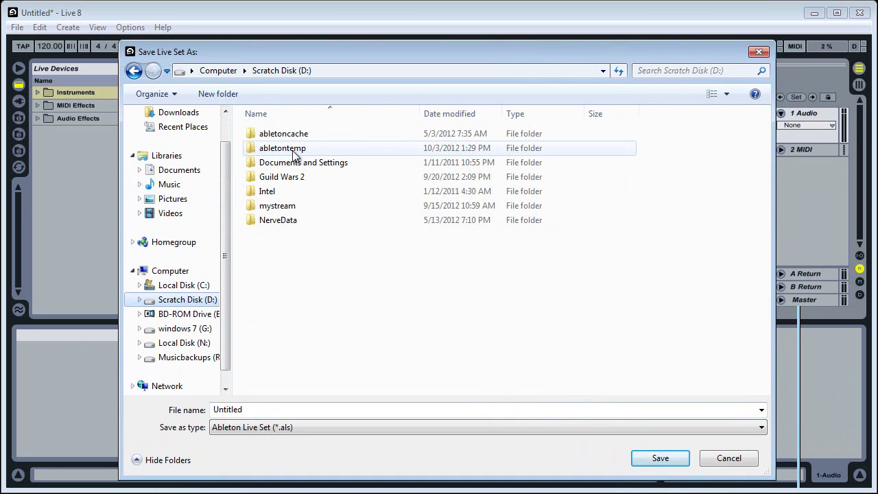
click(296, 156)
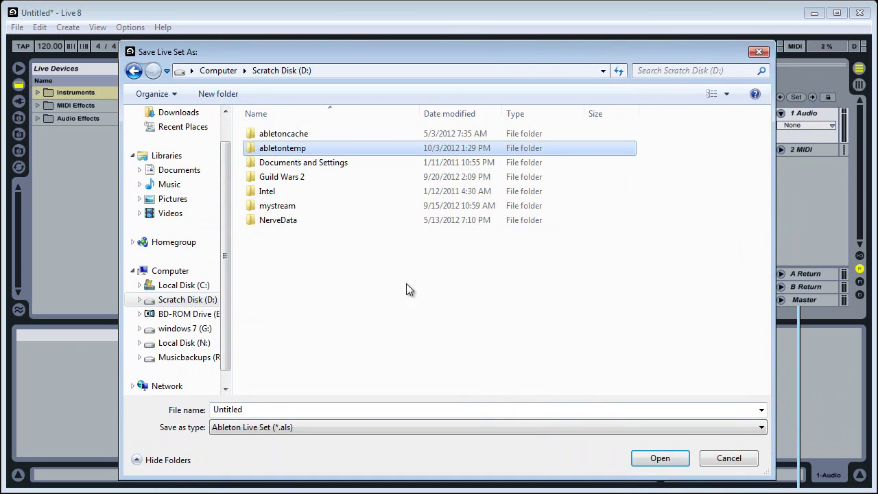
click(662, 465)
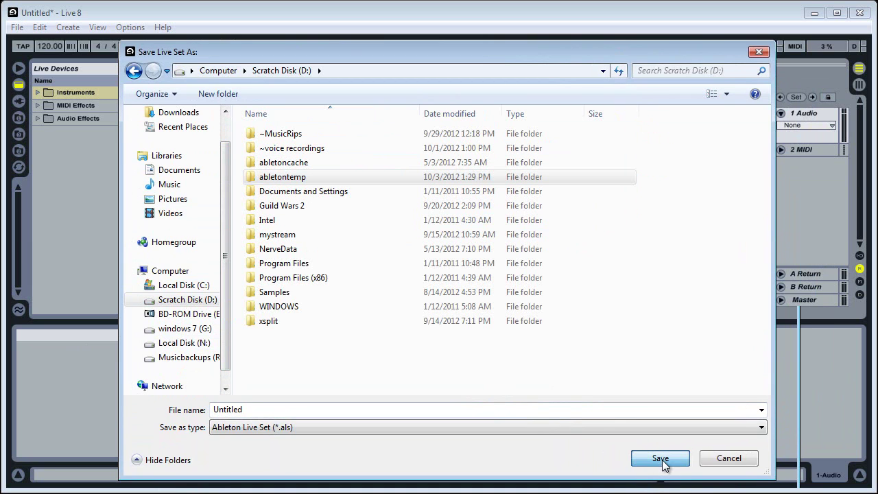
click(661, 458)
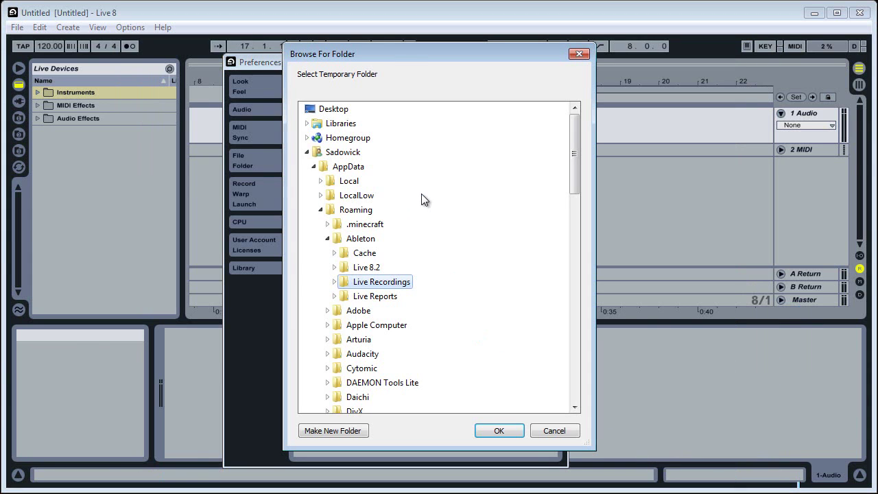
Step: Choose D:\abletontemp\ in Browse For Folder as the Temporary Folder
drag(468, 53, 652, 59)
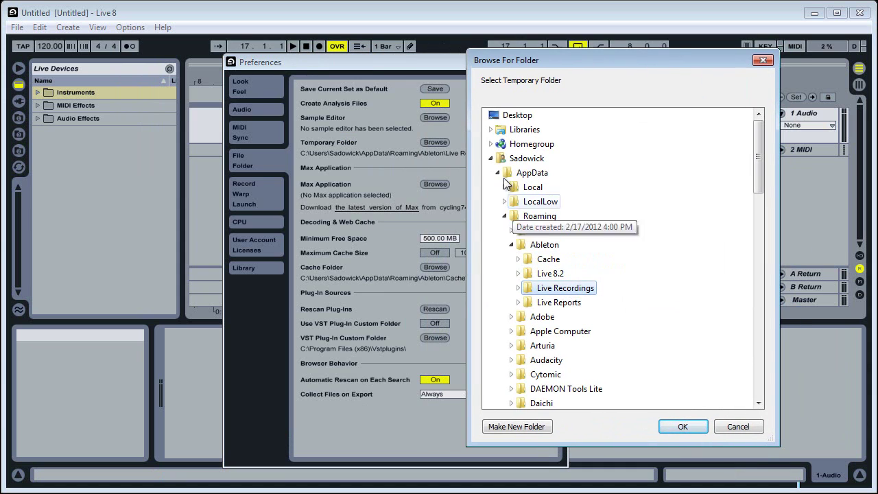
click(490, 158)
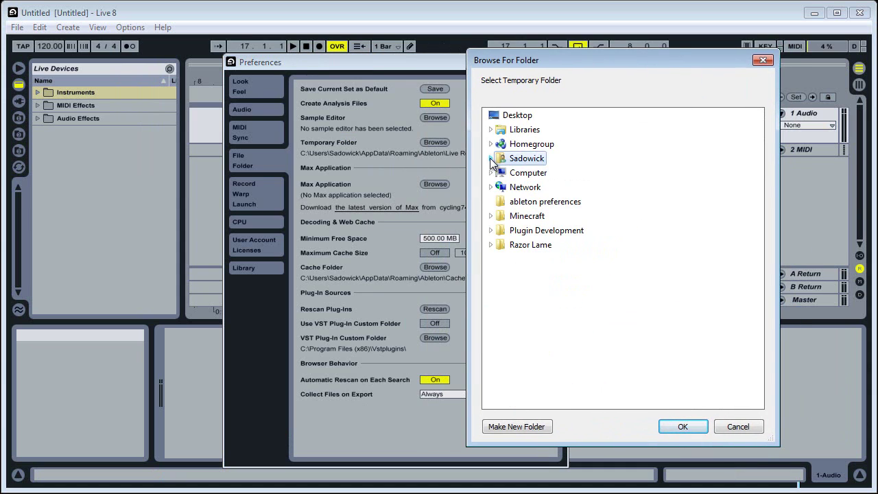
click(489, 172)
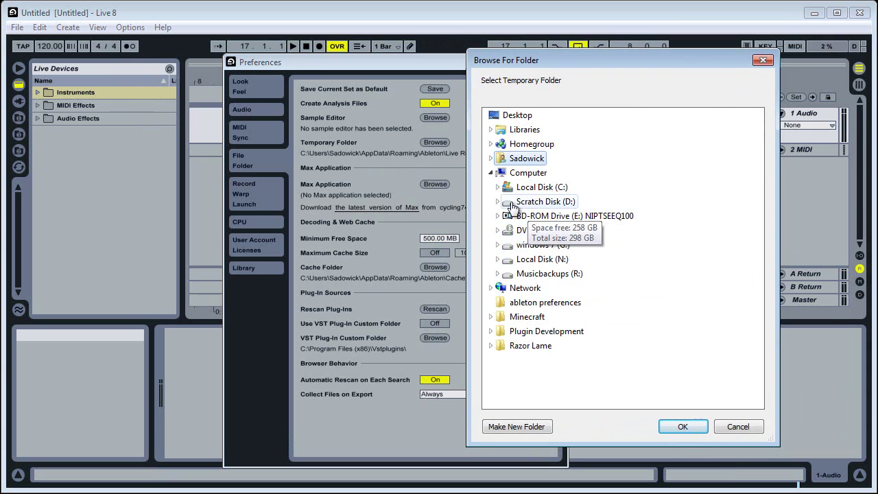
click(497, 201)
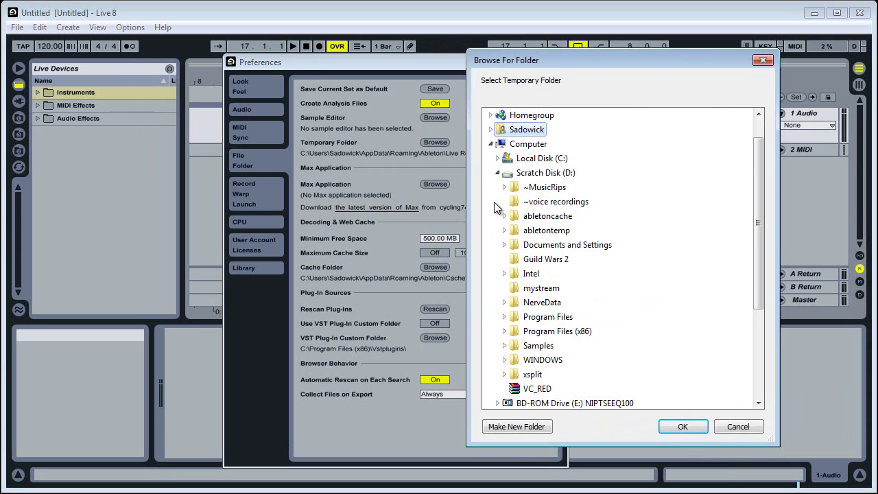
click(524, 231)
click(677, 426)
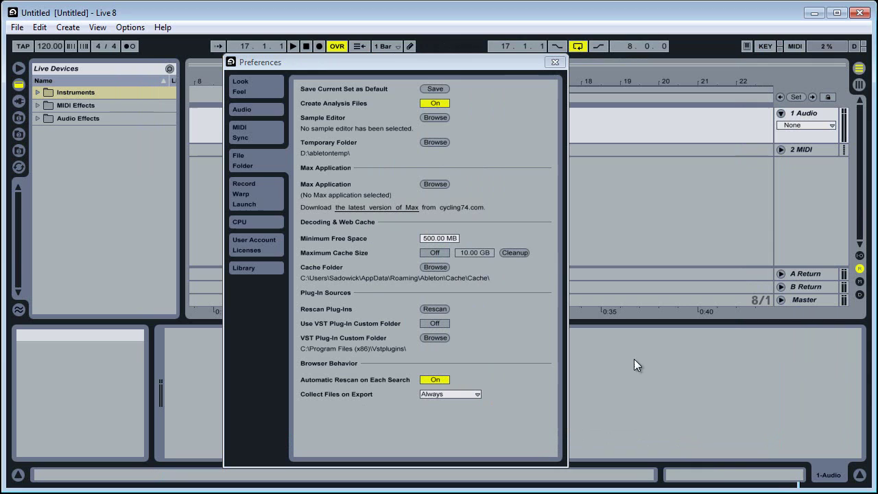
Step: Turn on Use VST Plug-In Custom Folder and point it at Steinberg\Vstplugins
click(431, 323)
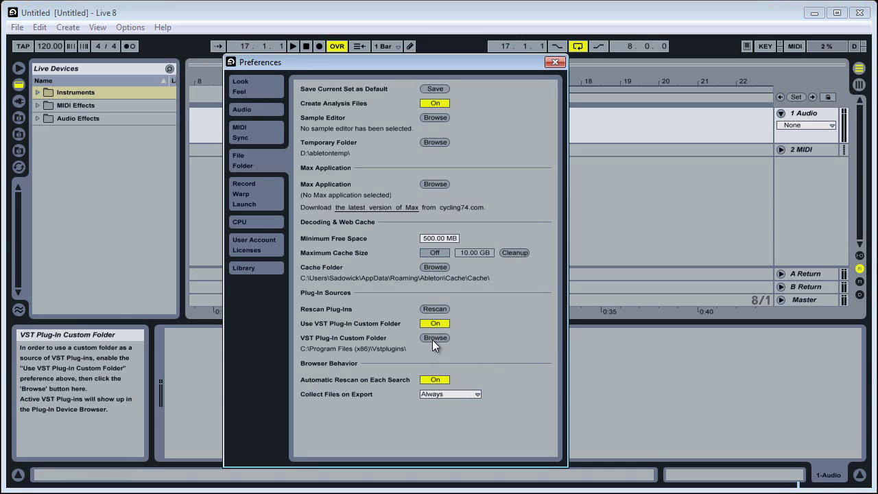
click(432, 338)
drag(576, 136, 574, 286)
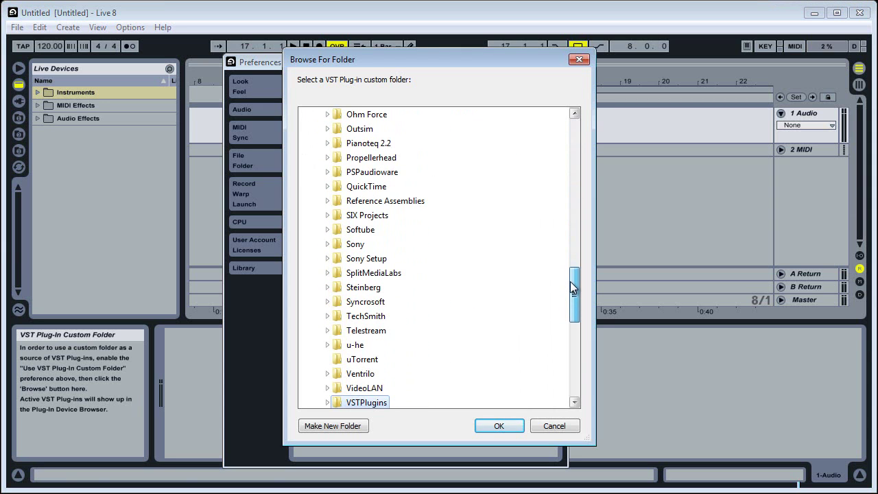
click(327, 287)
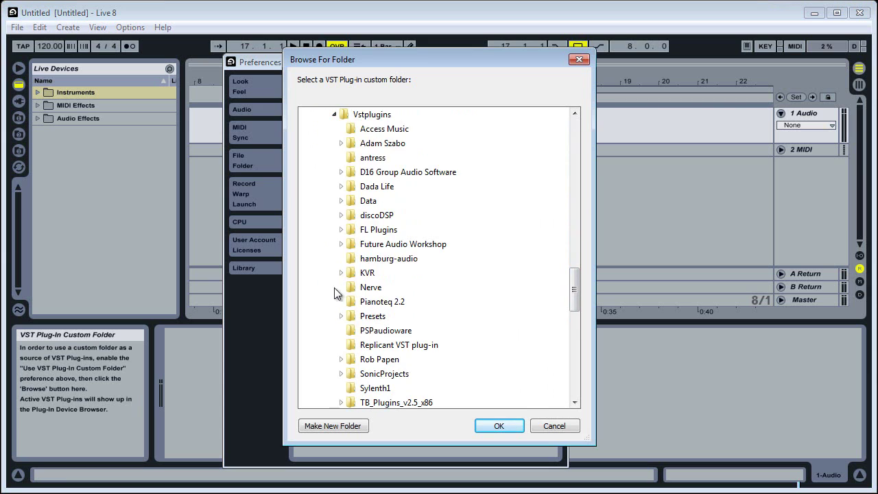
click(485, 427)
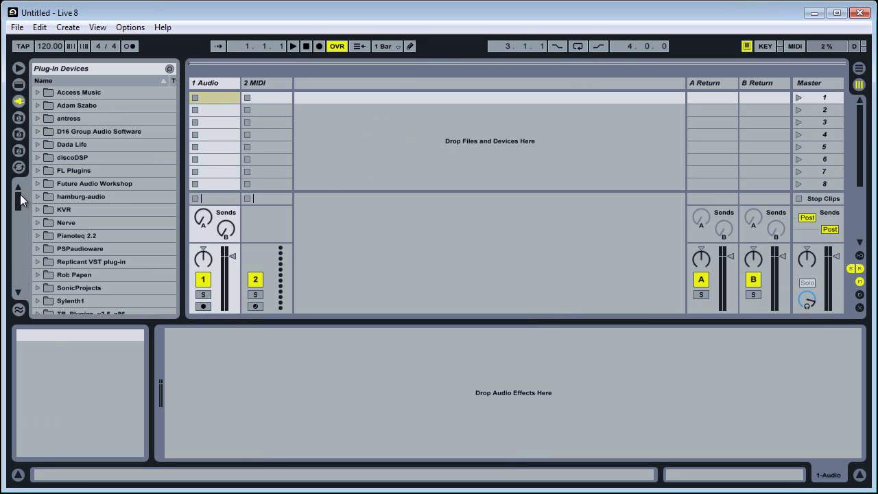
Step: Reopen Preferences, move the window up, and show the Record/Warp/Launch page
mouse_move(20, 194)
mouse_down()
mouse_move(17, 220)
mouse_move(16, 196)
mouse_up()
click(143, 27)
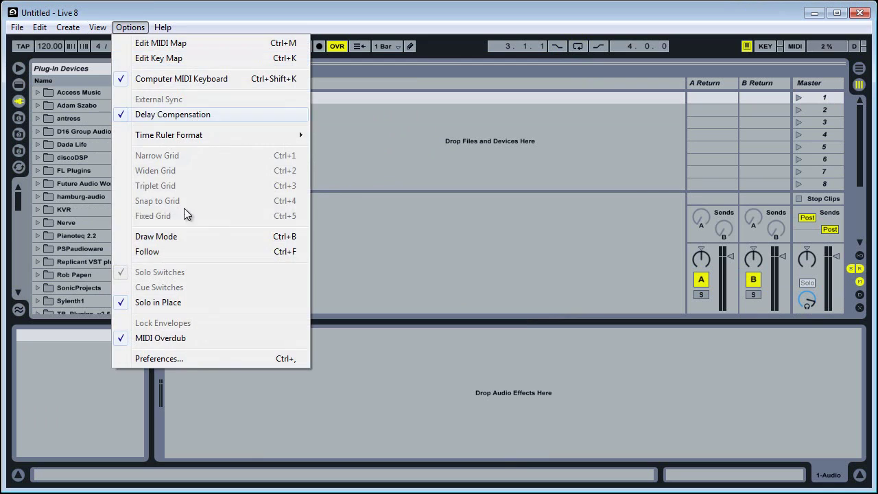
click(190, 354)
drag(660, 204, 455, 61)
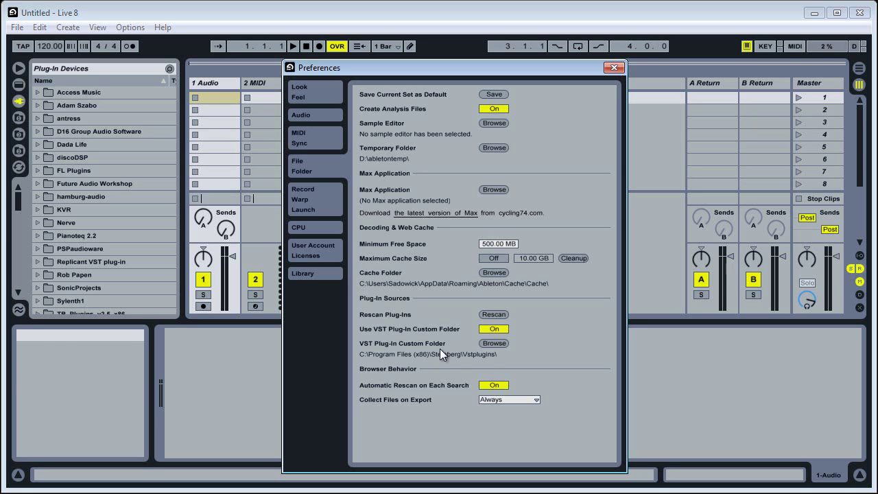
mouse_move(440, 348)
Step: Move from the Record/Warp/Launch preferences to the CPU page, which shows Multicore Support On
click(305, 205)
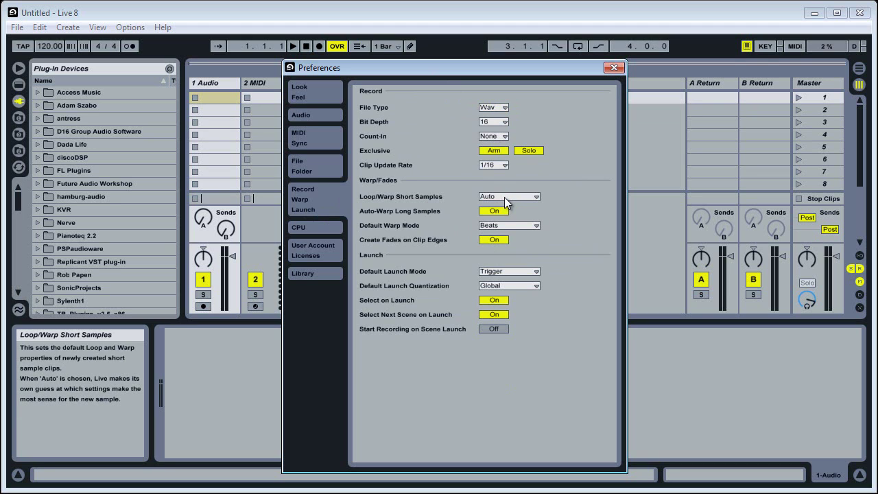
click(327, 227)
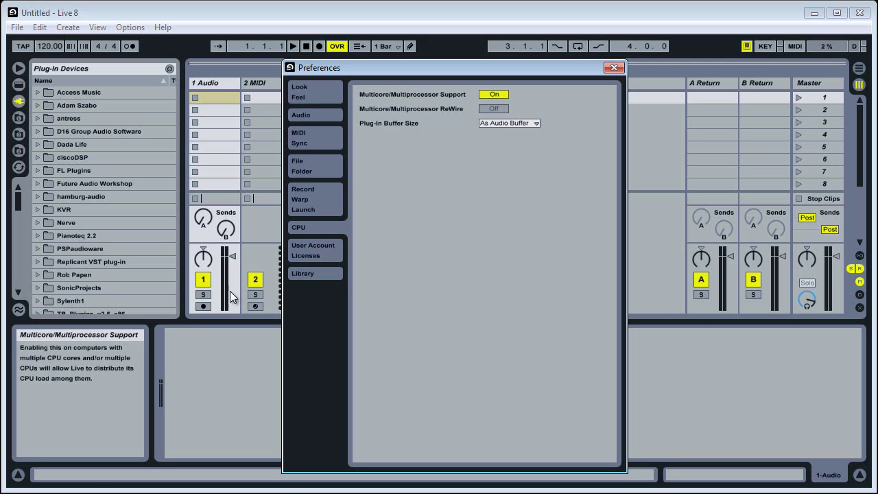
Step: Review the Library, Licenses and Look/Feel preference pages, then close the Preferences window
click(306, 275)
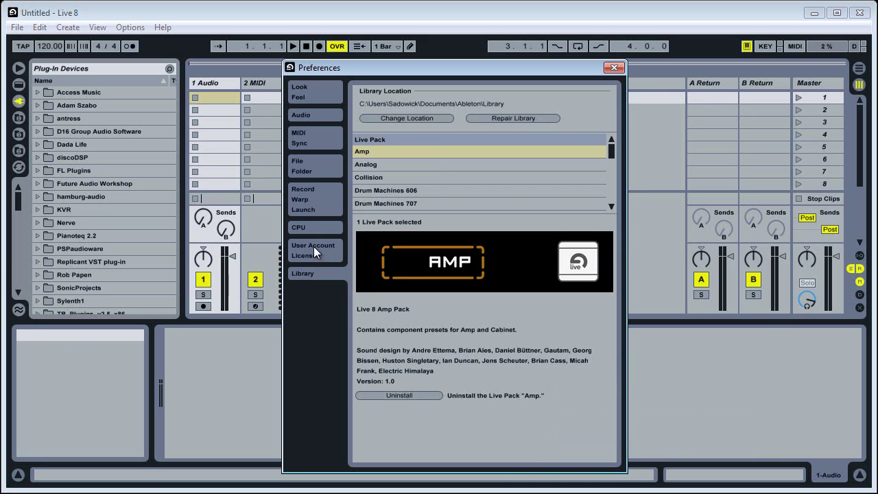
click(313, 248)
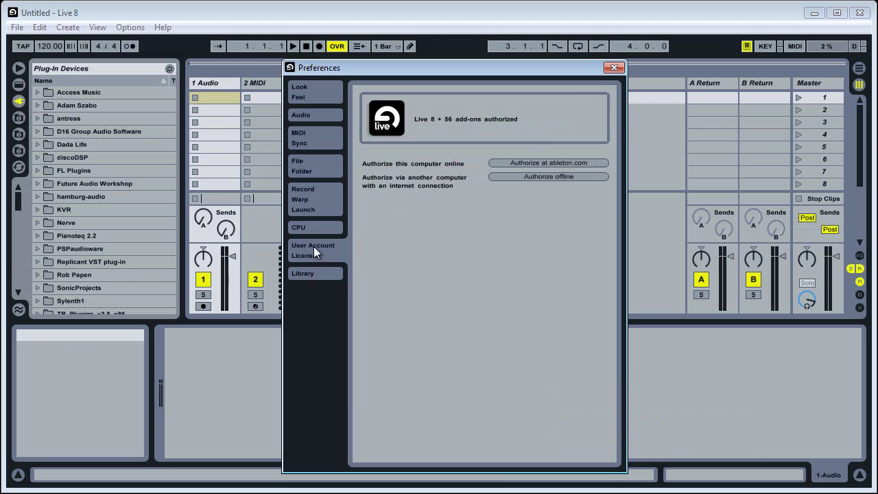
click(321, 90)
drag(447, 68, 394, 53)
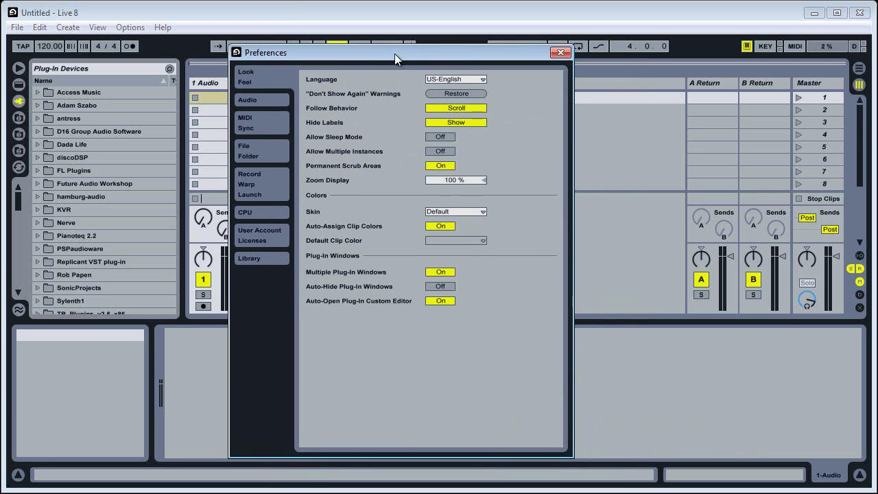
click(561, 52)
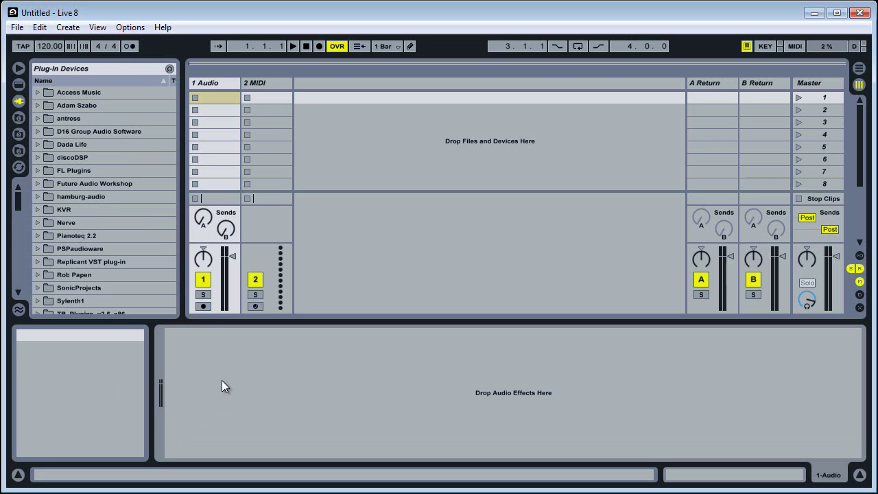
Step: Hide the Info View, go to Arrangement View, and delete the A Return and B Return tracks
key(shift+question)
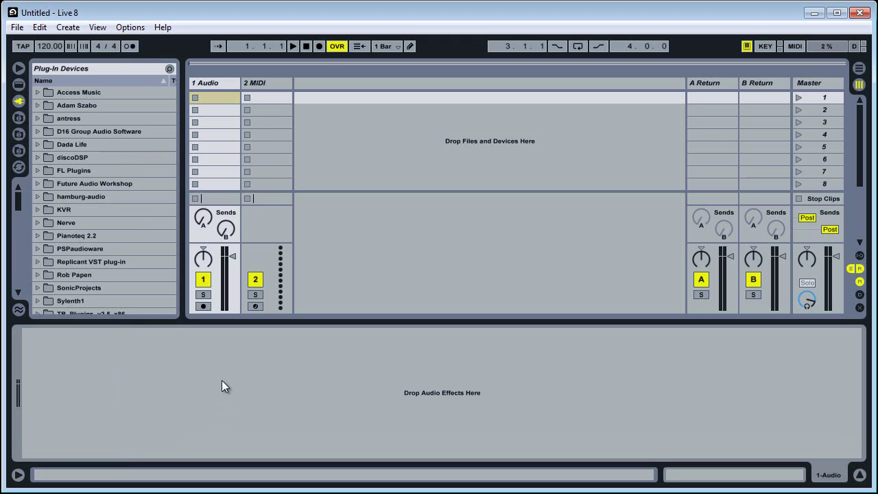
click(858, 68)
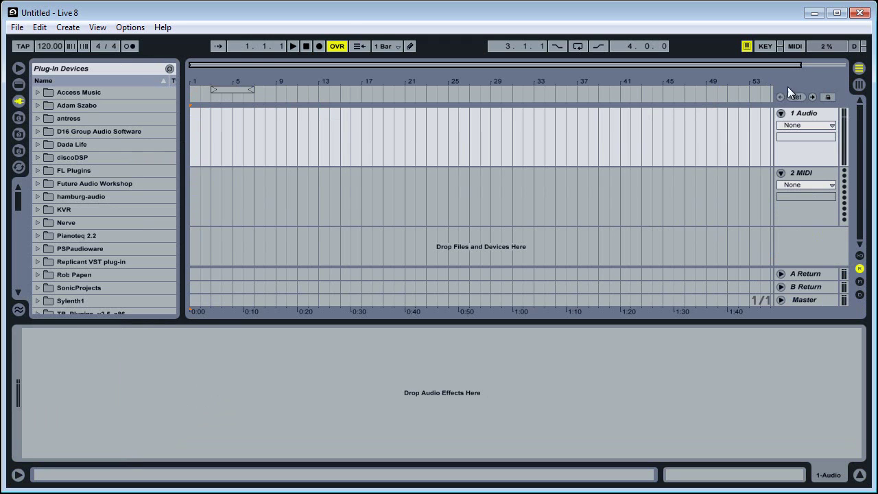
click(796, 272)
shift+click(802, 286)
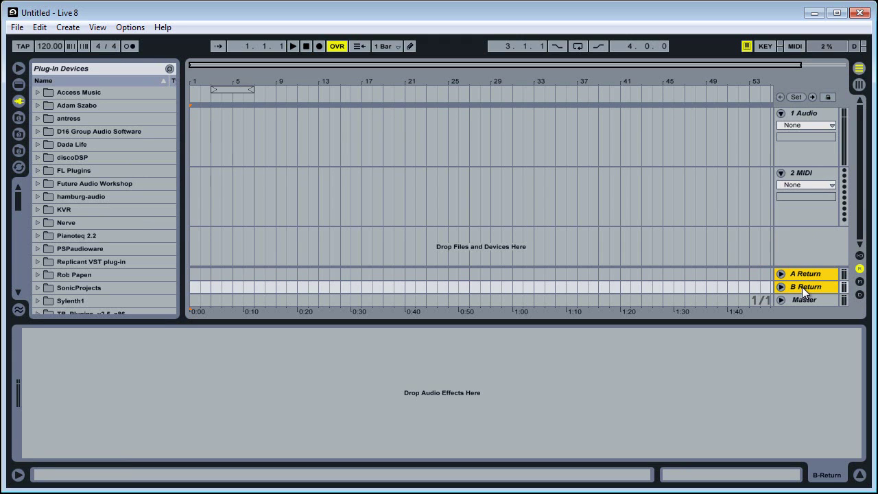
key(Delete)
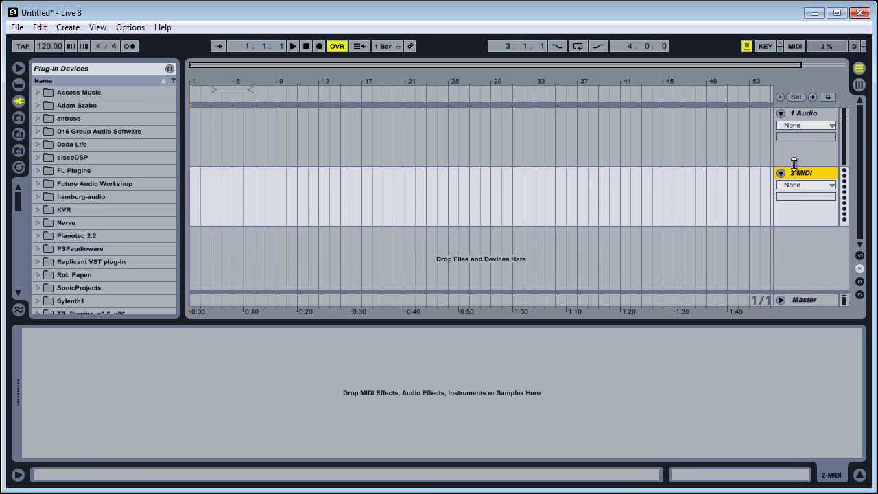
Step: Shrink the 1 Audio track height and show the Mixer column beside the tracks
drag(794, 163, 794, 152)
drag(799, 215, 800, 201)
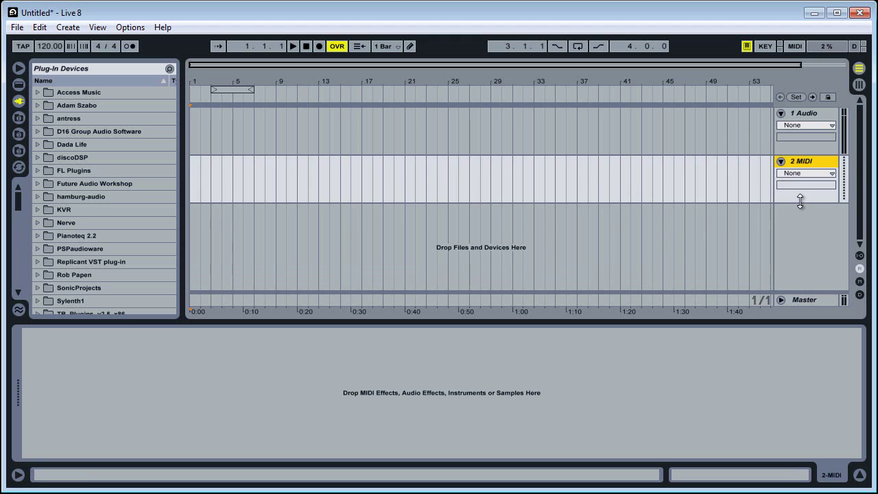
click(859, 255)
click(859, 255)
click(859, 281)
click(859, 295)
click(860, 296)
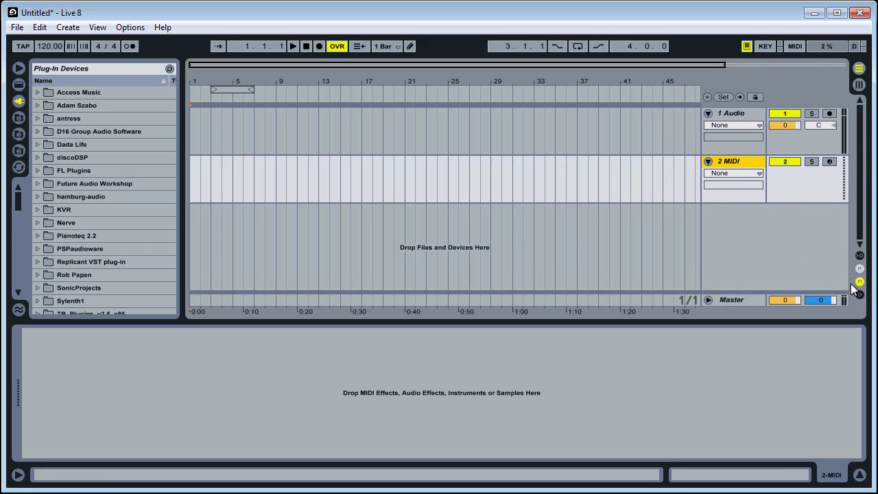
Step: Shorten 2 MIDI and show the In/Out routing column: 1 Audio from 1/2 to Master
drag(801, 194, 799, 181)
click(787, 114)
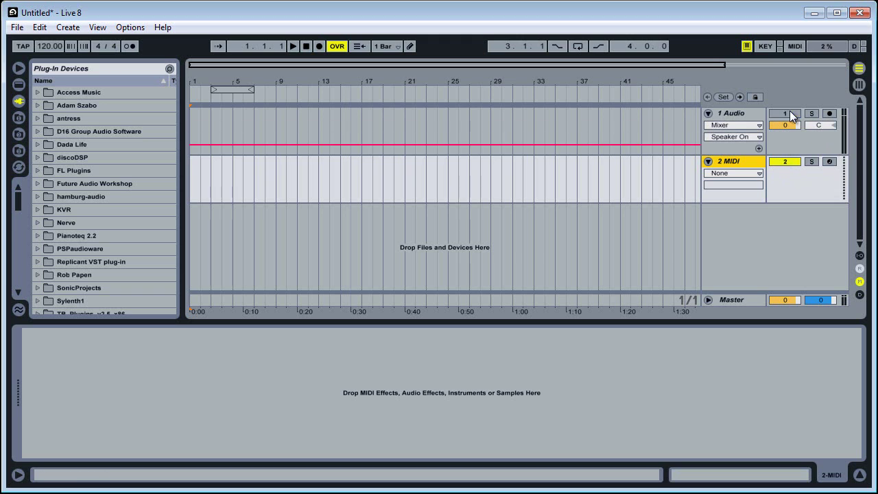
click(860, 295)
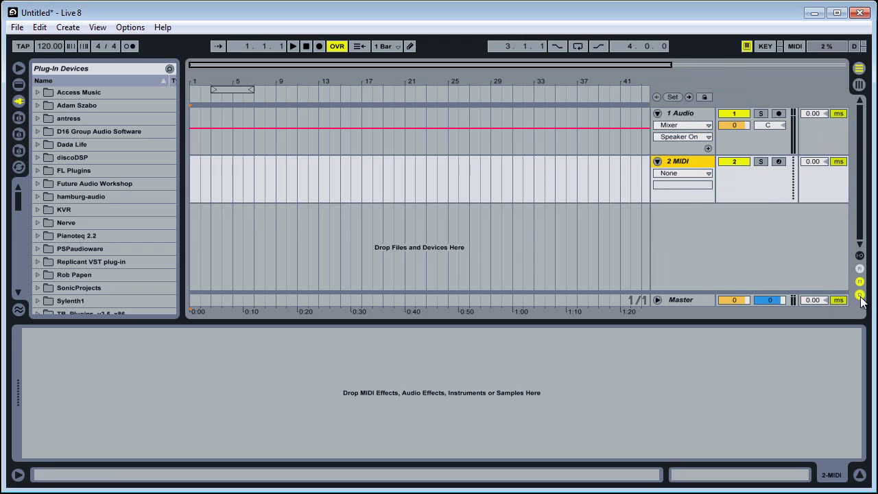
click(859, 296)
click(859, 256)
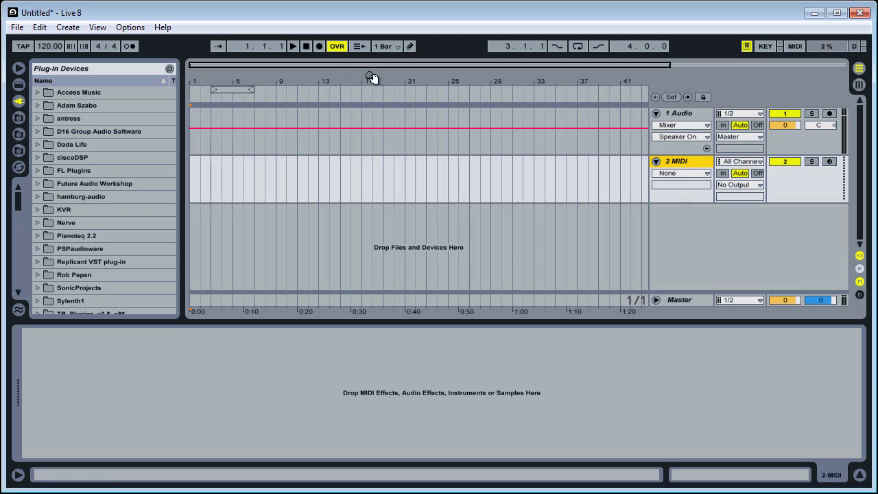
Step: Select 1 Audio and add EQ Eight from Live Devices > Audio Effects to its chain
click(689, 113)
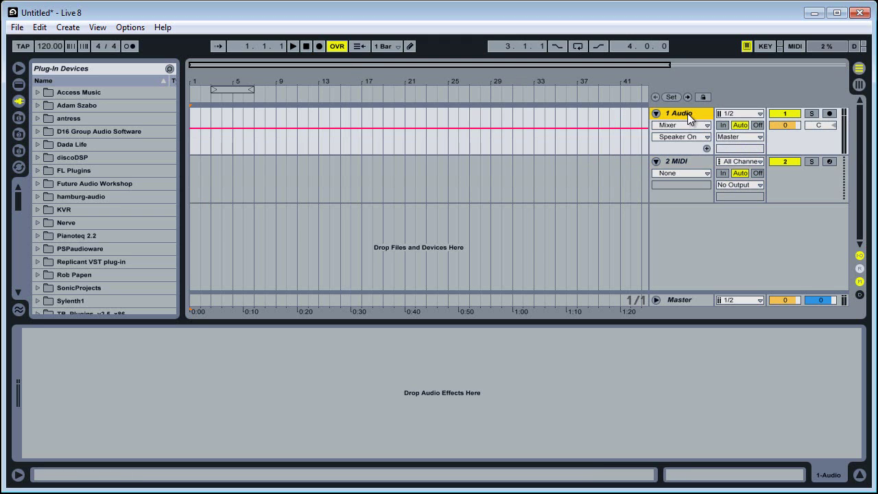
drag(820, 150, 820, 137)
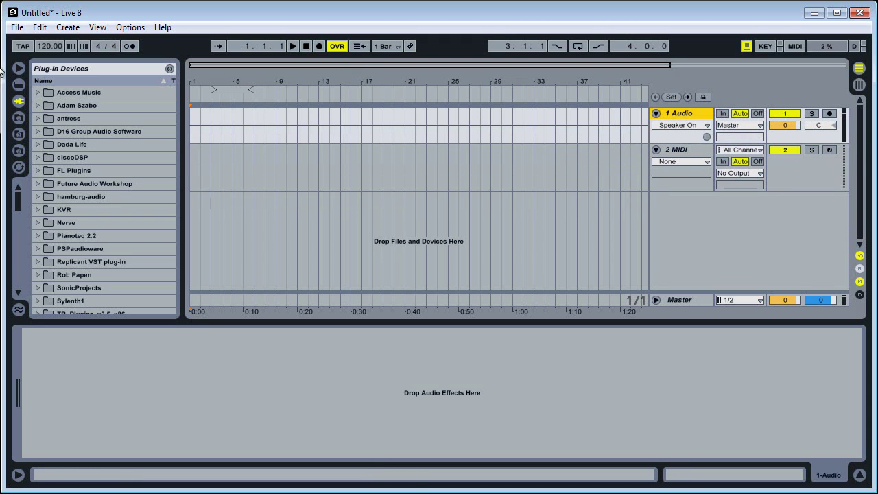
click(18, 84)
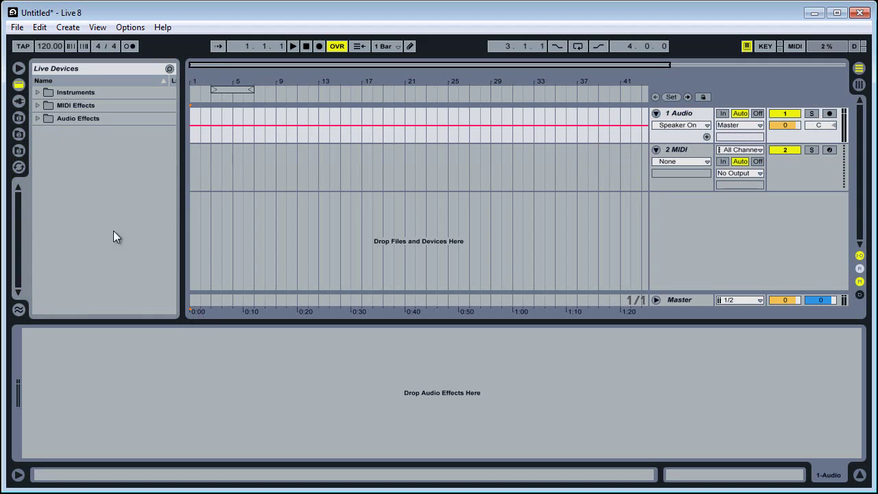
click(38, 119)
scroll(63, 185, down, 5)
scroll(63, 185, up, 1)
drag(81, 101, 184, 416)
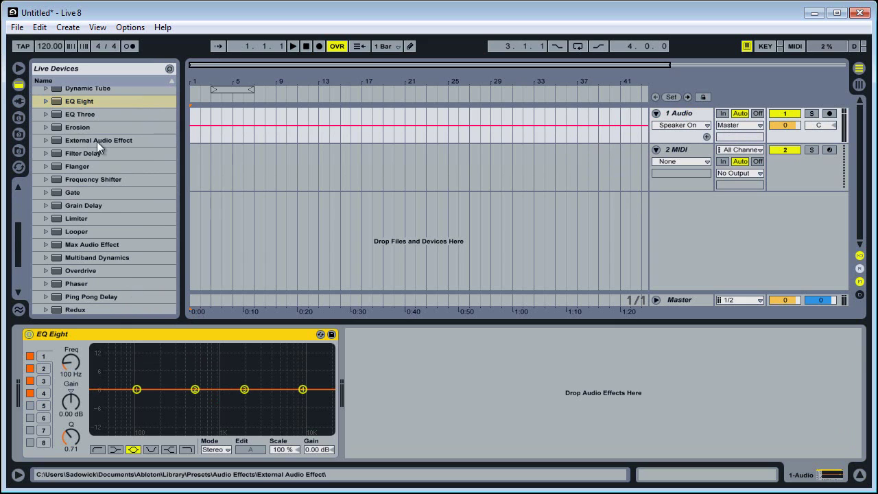
Step: Add a Compressor after EQ Eight on the 1 Audio track
scroll(93, 154, up, 3)
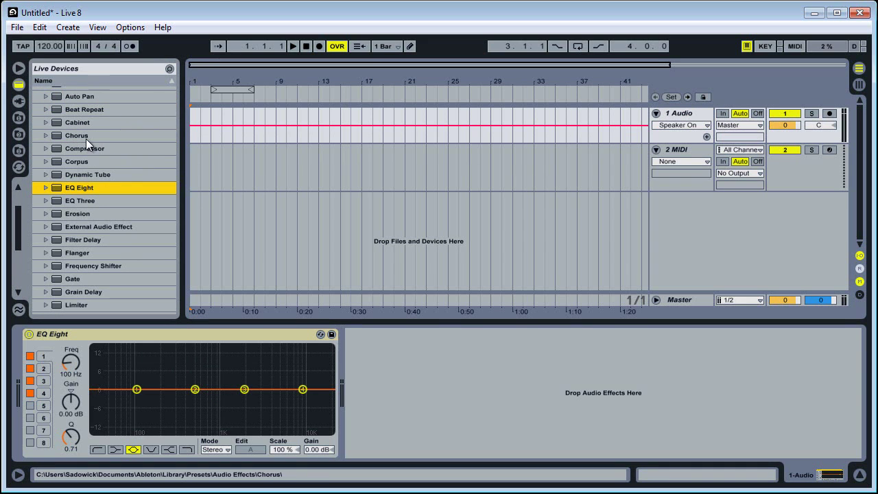
click(295, 126)
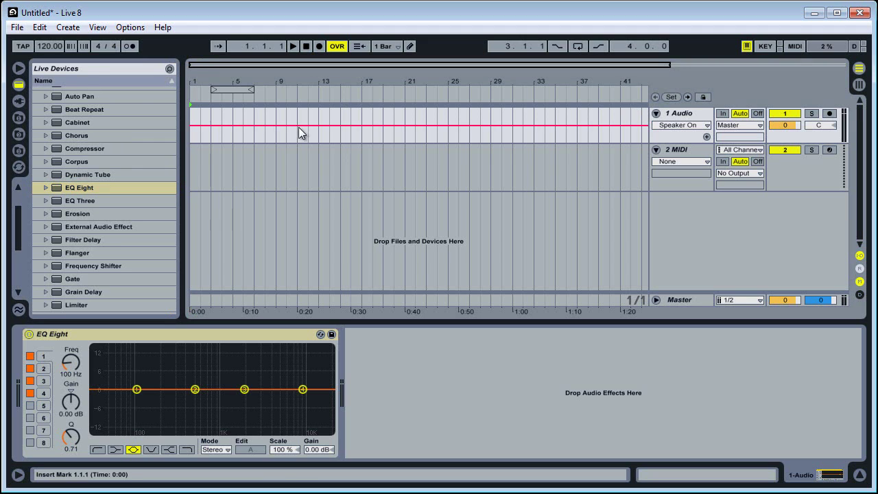
drag(79, 148, 445, 378)
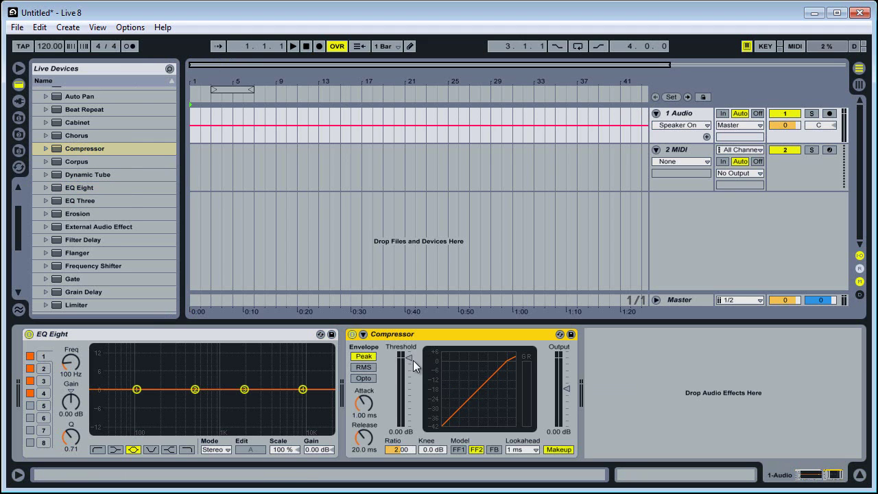
right_click(191, 335)
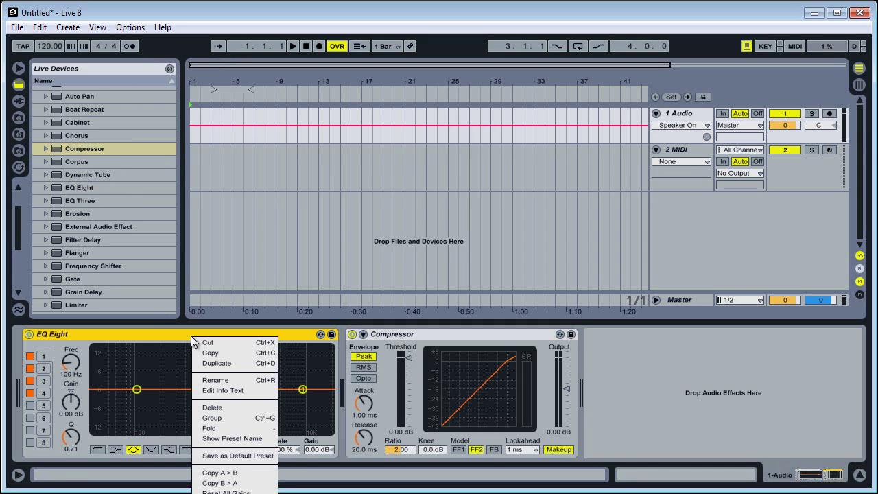
click(223, 489)
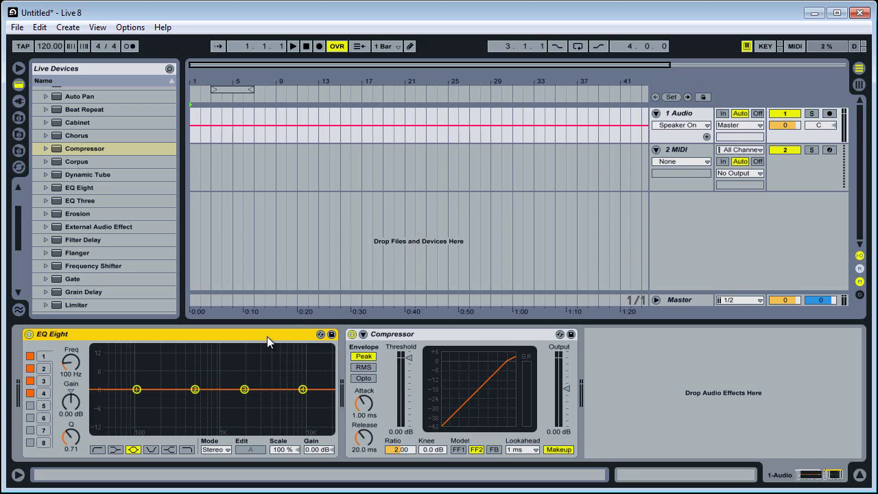
right_click(399, 334)
Step: Copy the EQ Eight and Compressor devices and paste them into the 2 MIDI track
click(431, 348)
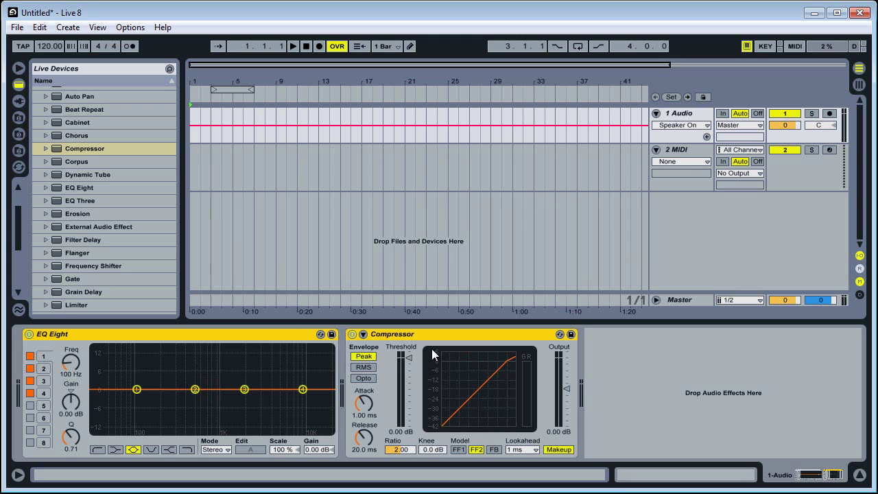
click(782, 168)
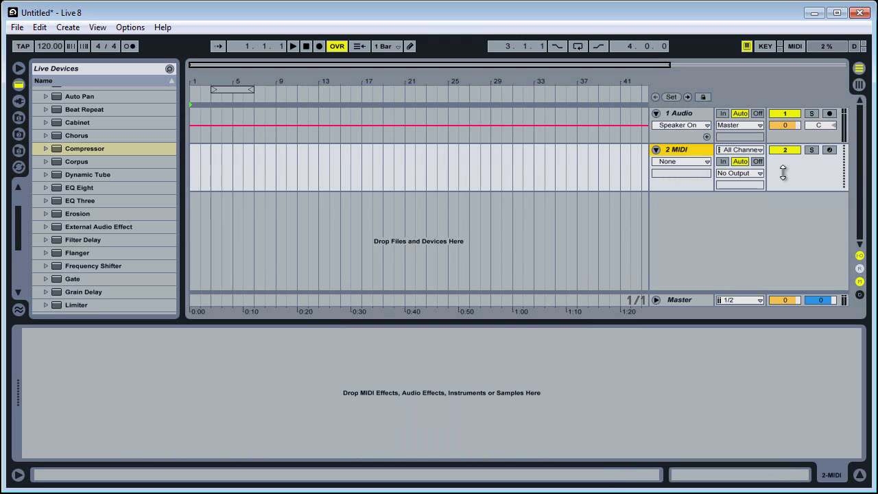
click(673, 153)
right_click(276, 377)
click(286, 381)
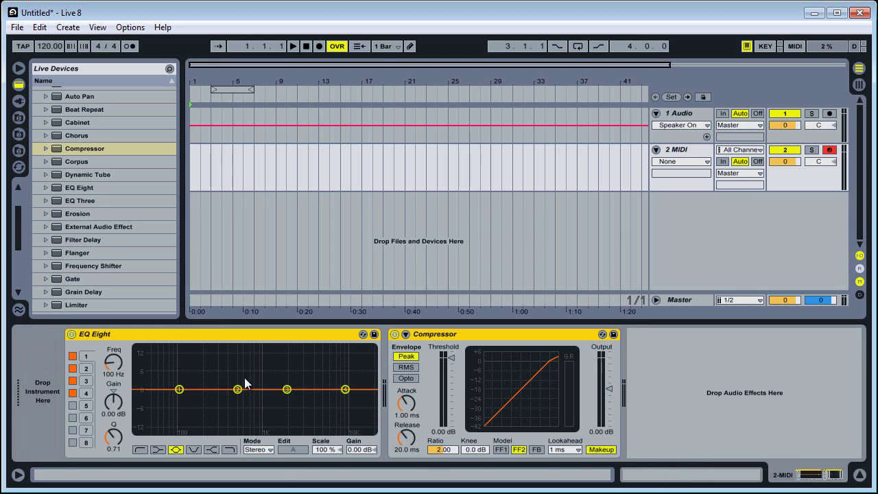
right_click(198, 337)
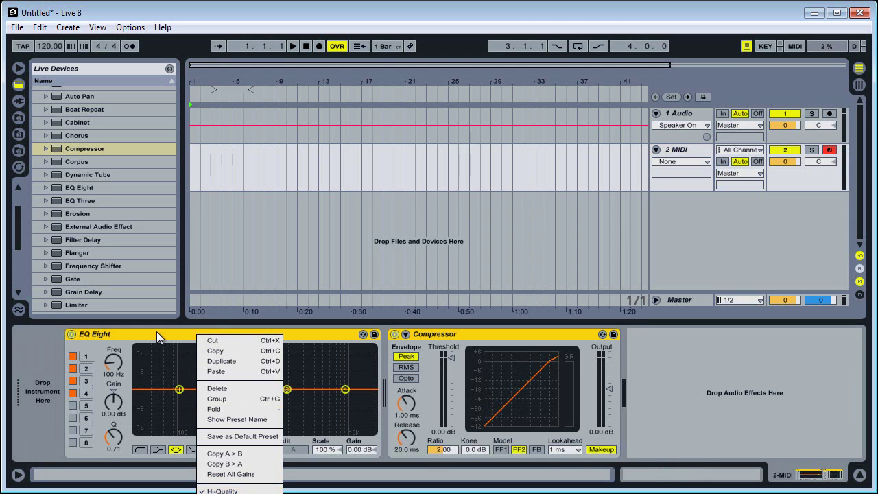
key(Escape)
Step: Colour the 2 MIDI track green
click(675, 151)
right_click(675, 150)
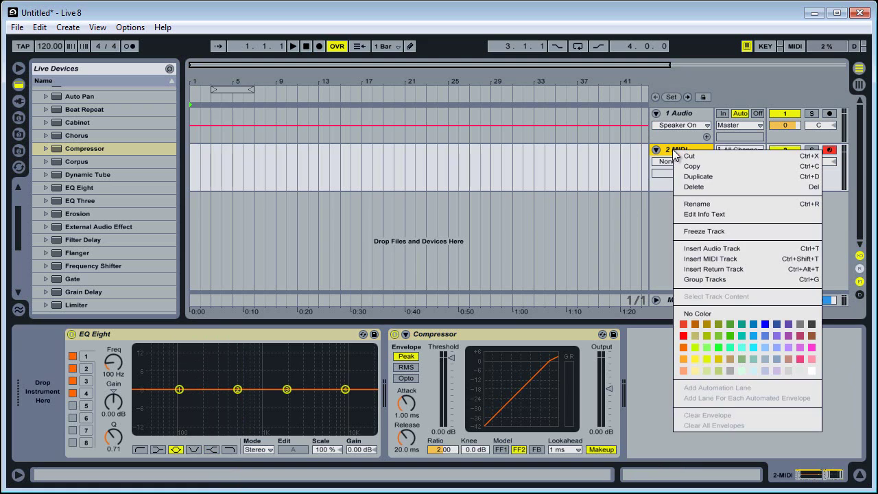
click(730, 346)
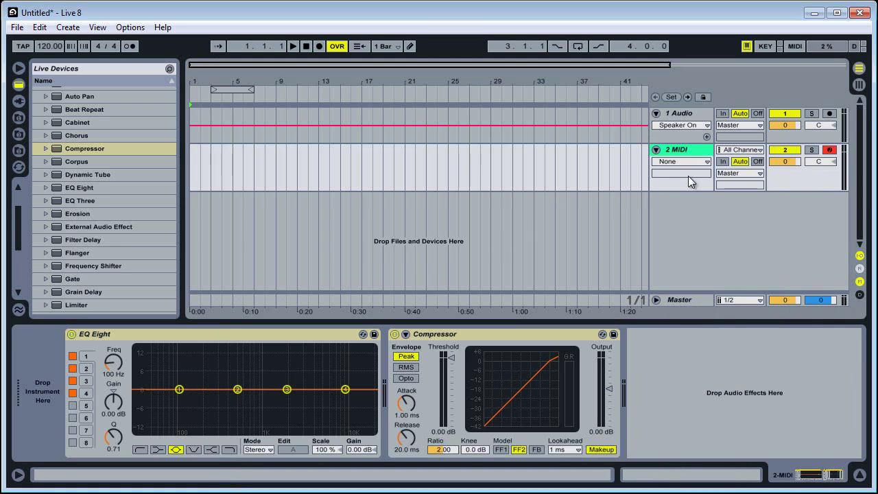
click(685, 150)
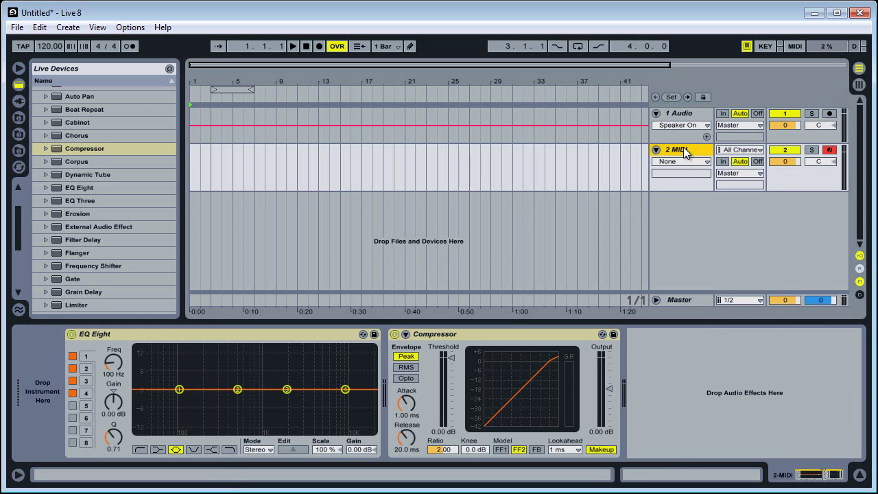
Step: Insert a new 3 MIDI track below 2 MIDI with Ctrl+Shift+T and fold the MIDI tracks
key(ctrl+shift+t)
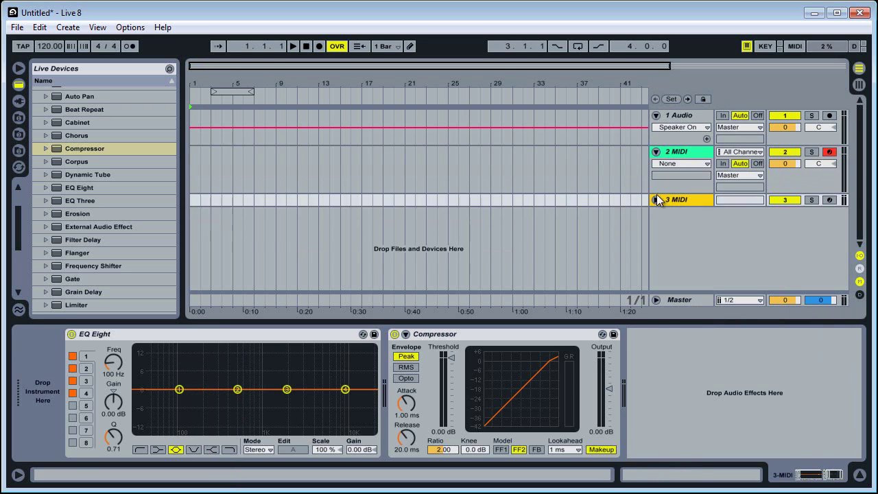
click(655, 152)
click(689, 152)
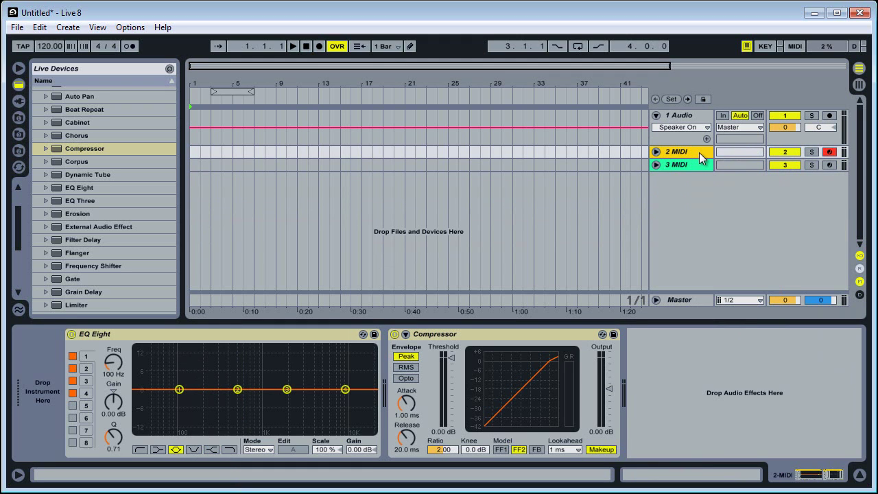
mouse_move(673, 152)
mouse_down()
mouse_move(675, 166)
mouse_move(677, 153)
mouse_up()
click(679, 114)
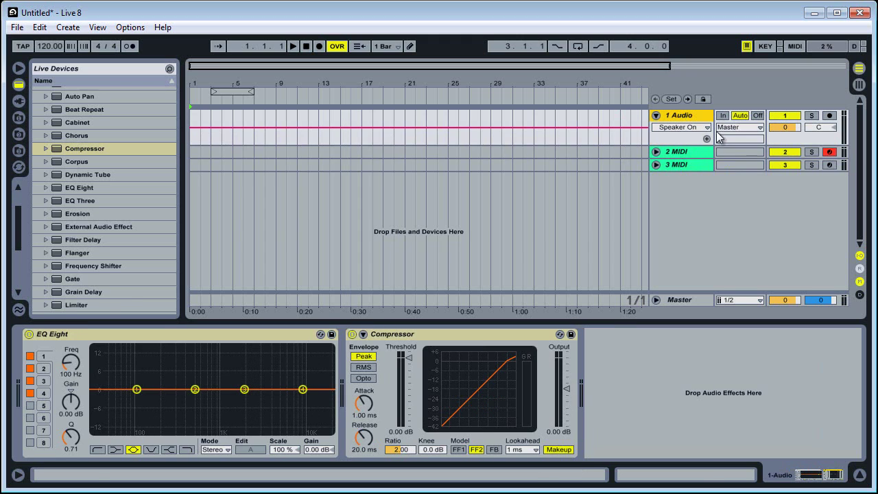
Step: Colour 1 Audio cyan, insert a 2 Audio track, and fold both audio tracks
right_click(678, 115)
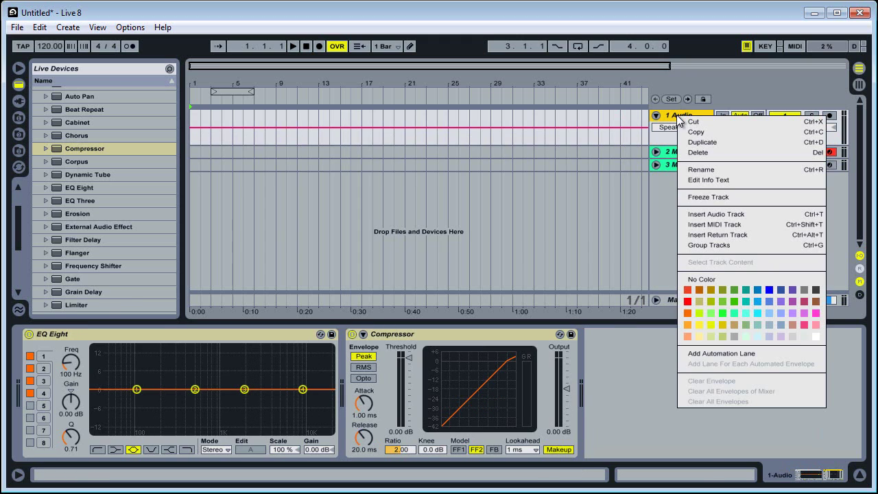
click(745, 313)
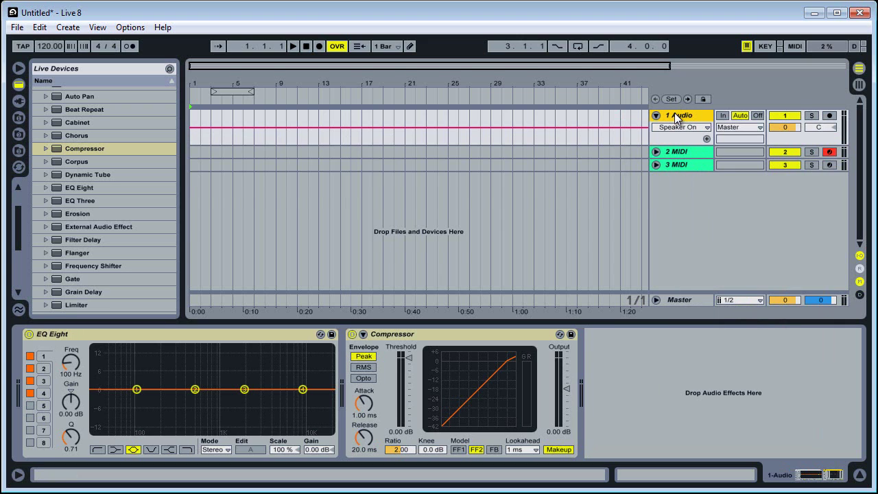
key(ctrl+t)
click(656, 151)
click(655, 115)
click(696, 121)
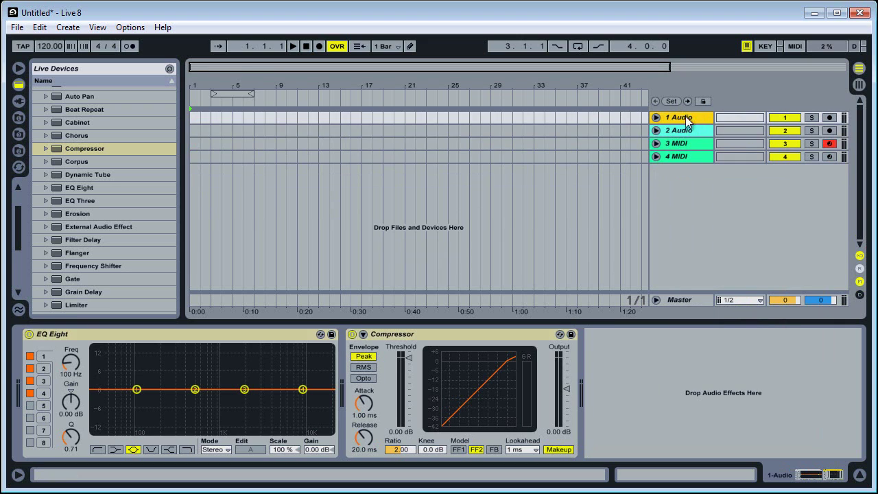
right_click(683, 118)
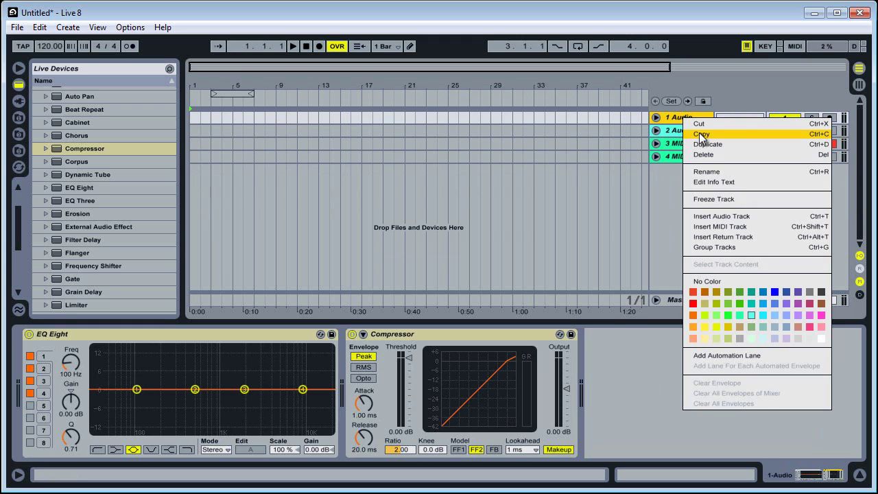
Step: Add audio tracks below the MIDI tracks, bringing the set to nine tracks
click(701, 134)
click(699, 159)
right_click(664, 193)
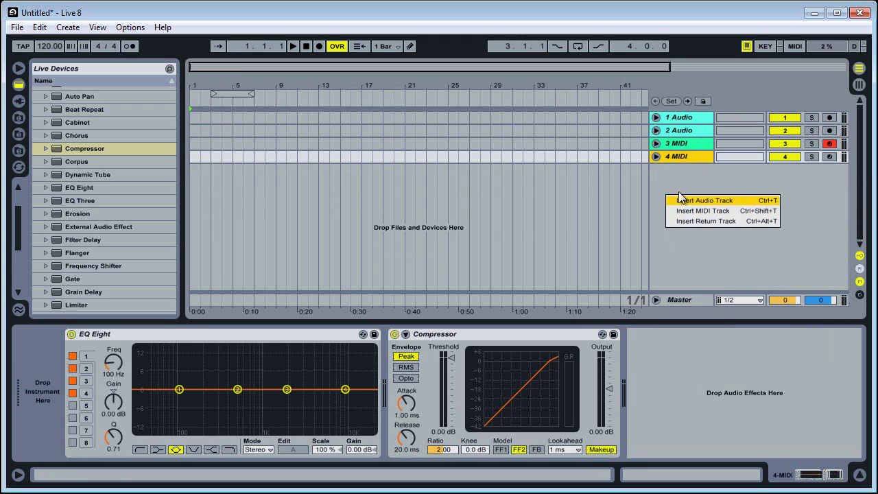
click(673, 185)
right_click(671, 183)
click(662, 181)
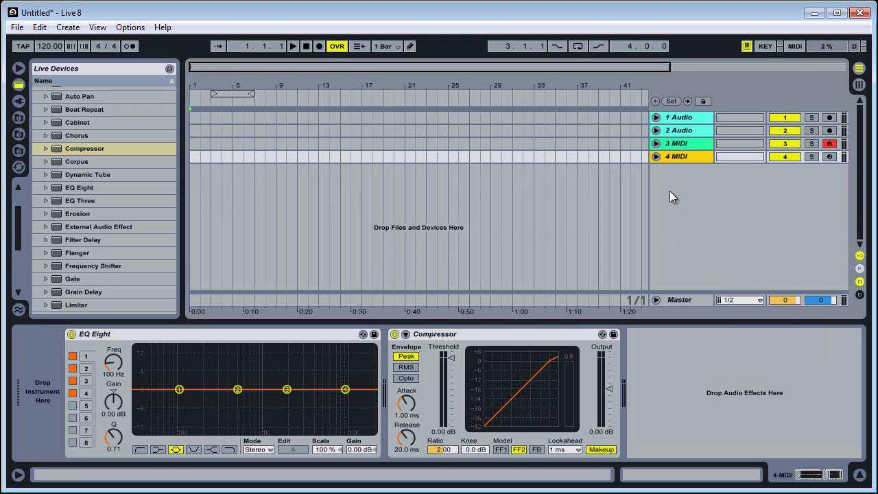
key(ctrl+v)
click(680, 169)
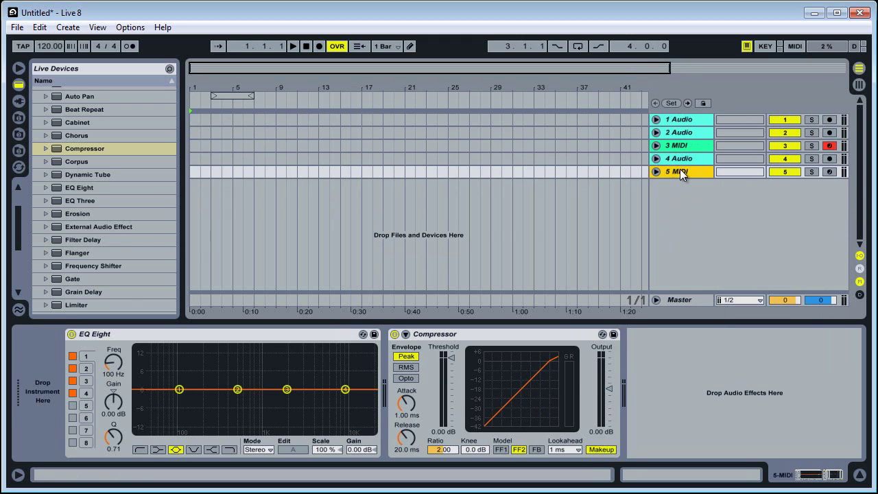
click(671, 157)
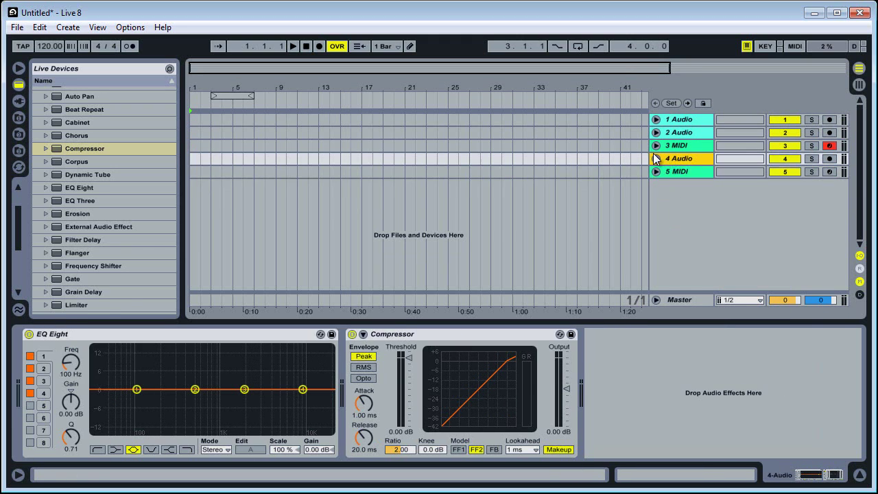
drag(668, 183, 668, 186)
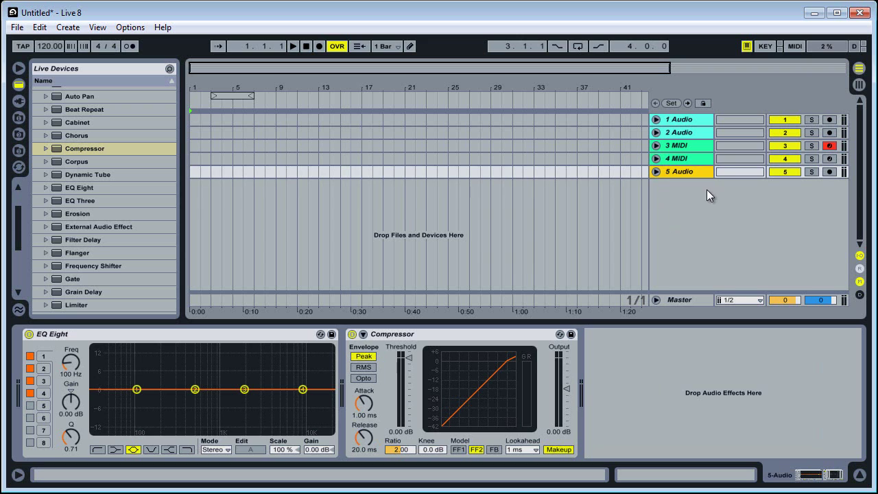
key(ctrl+v)
key(ctrl+v)
key(ctrl+v)
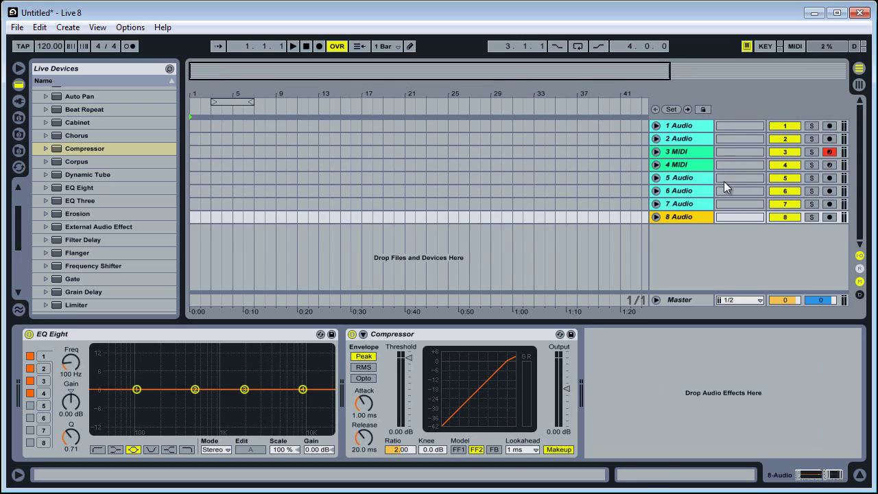
key(ctrl+v)
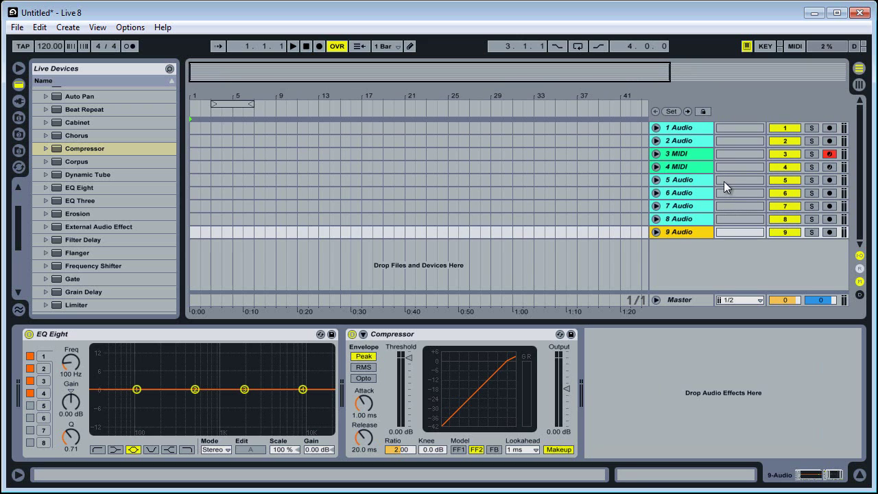
Step: Select 1 Audio and 2 Audio together and colour them magenta
click(677, 180)
click(678, 128)
click(684, 142)
click(686, 130)
shift+click(677, 140)
right_click(683, 128)
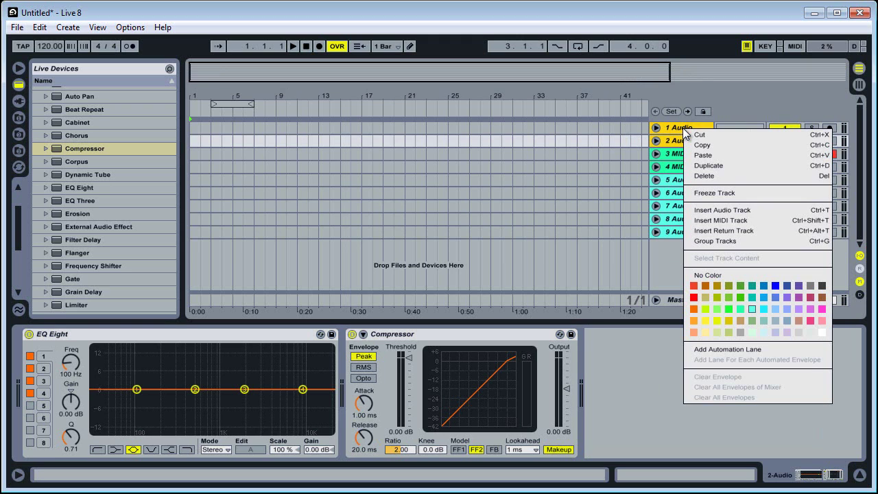
click(810, 308)
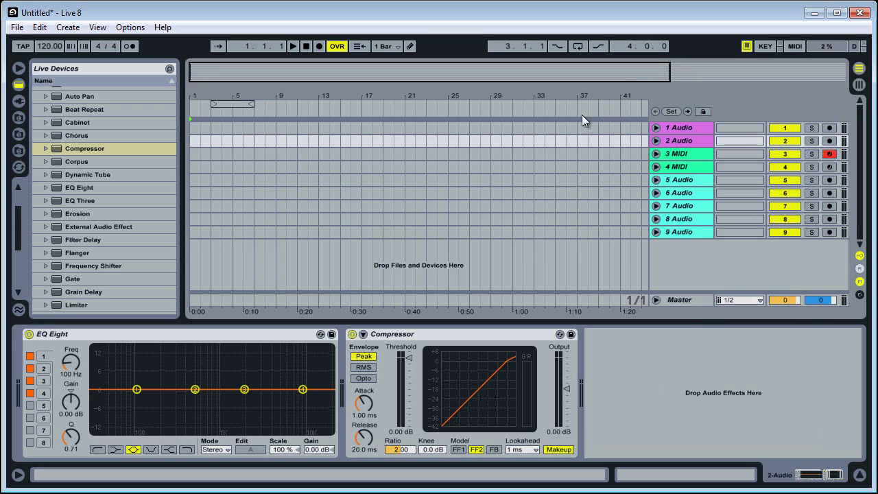
Step: Zoom the arrangement out, then add two extra audio tracks and undo them, keeping nine
mouse_move(573, 109)
mouse_down()
mouse_move(571, 92)
mouse_move(572, 107)
mouse_up()
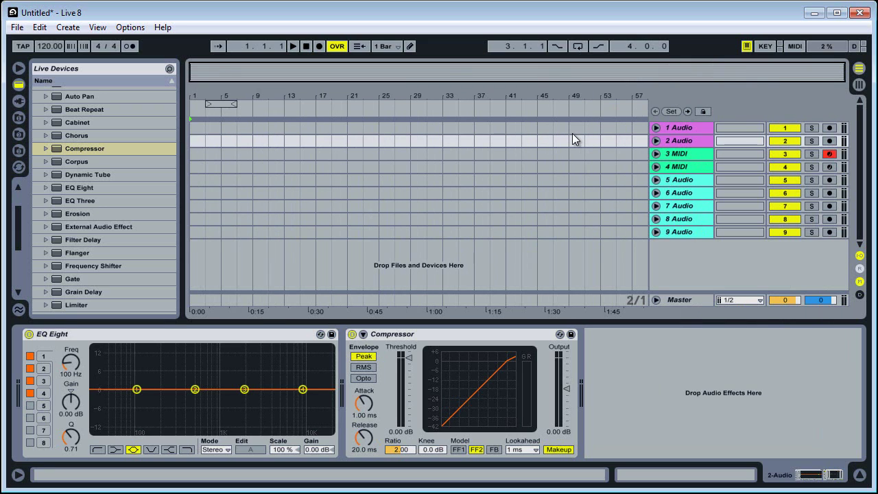
click(680, 179)
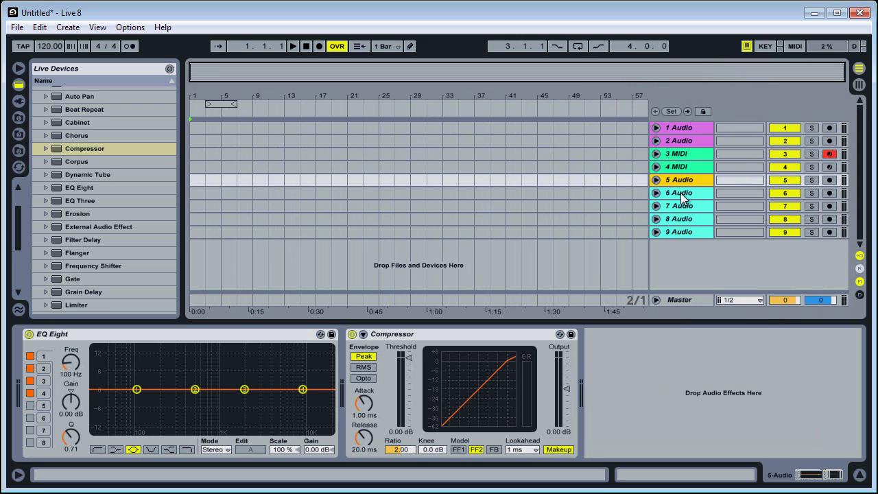
click(682, 193)
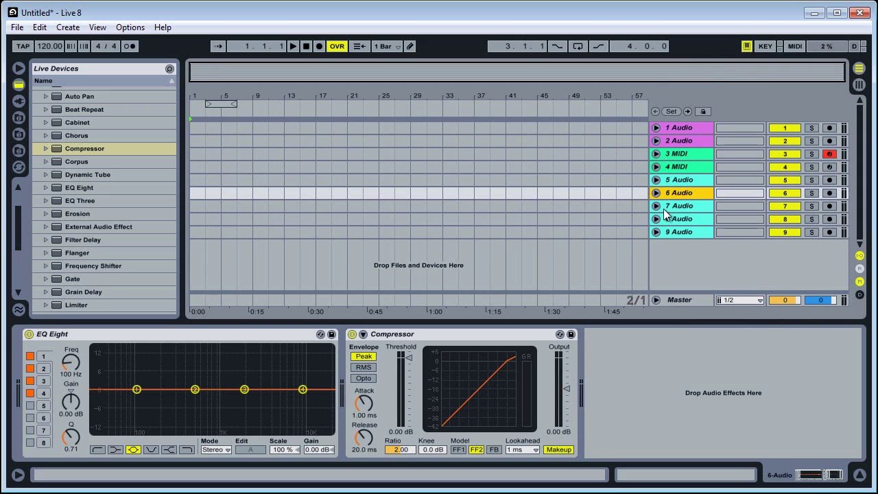
click(669, 231)
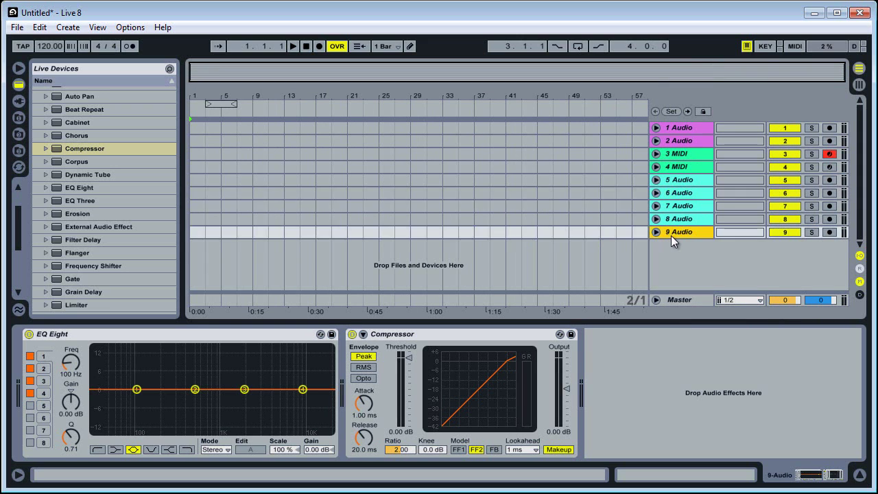
key(ctrl+t)
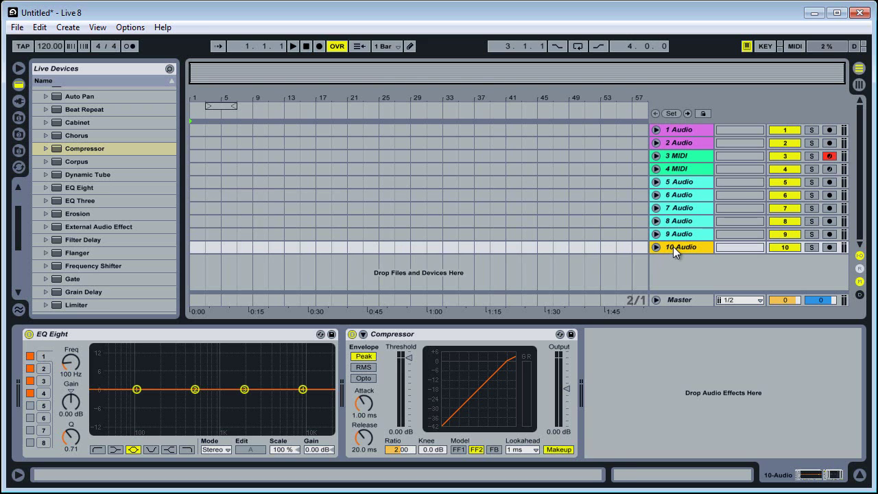
key(ctrl+t)
key(ctrl+z)
key(ctrl+z)
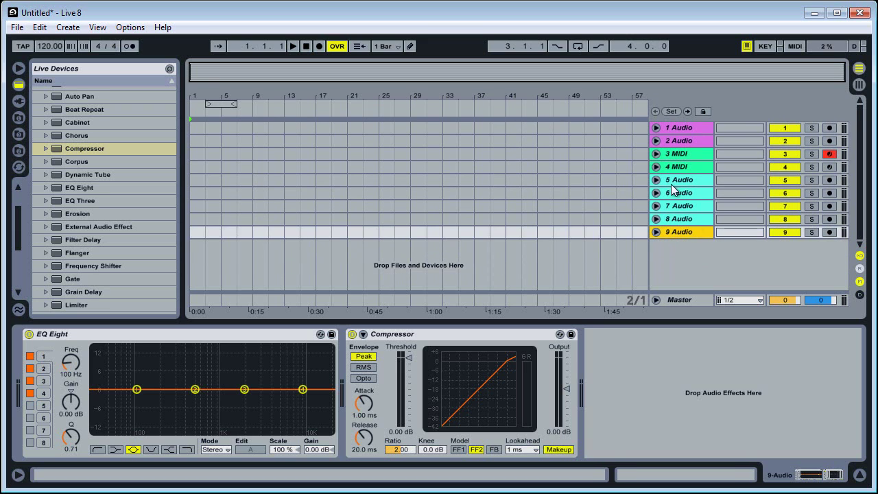
Step: Unfold 3 MIDI and disarm its recording, then check the tracks one by one
click(655, 153)
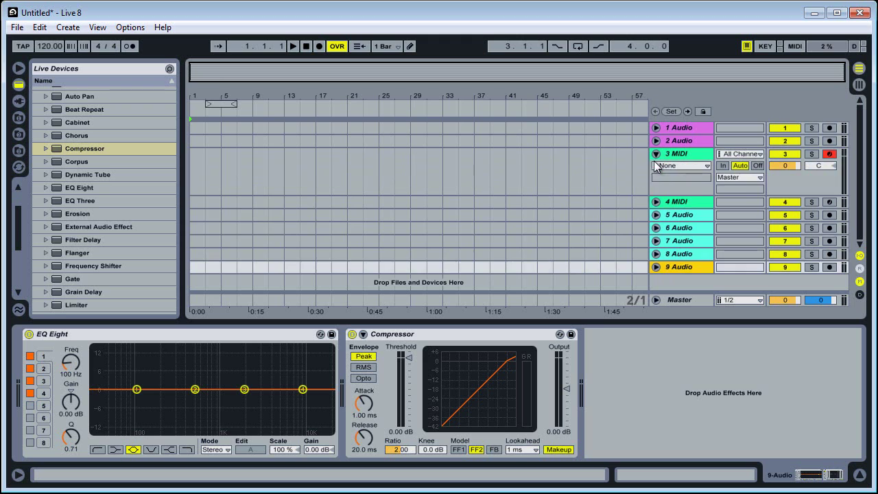
click(829, 153)
click(674, 189)
click(681, 152)
click(683, 191)
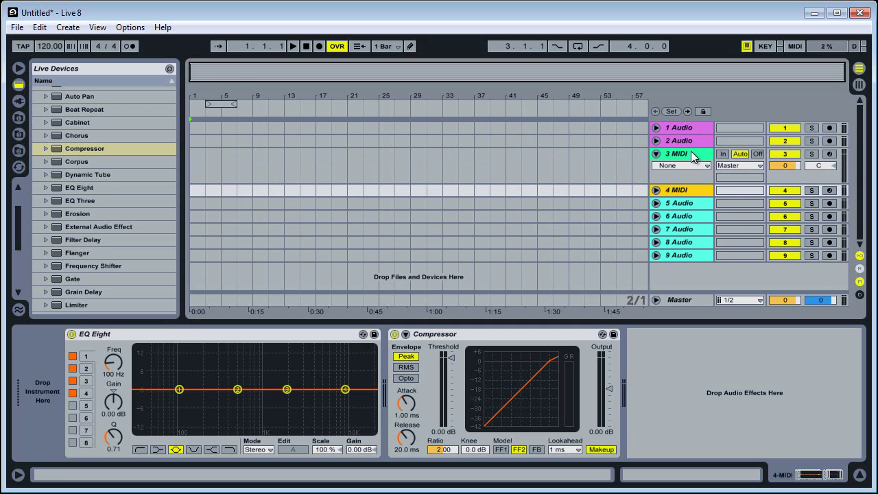
click(691, 155)
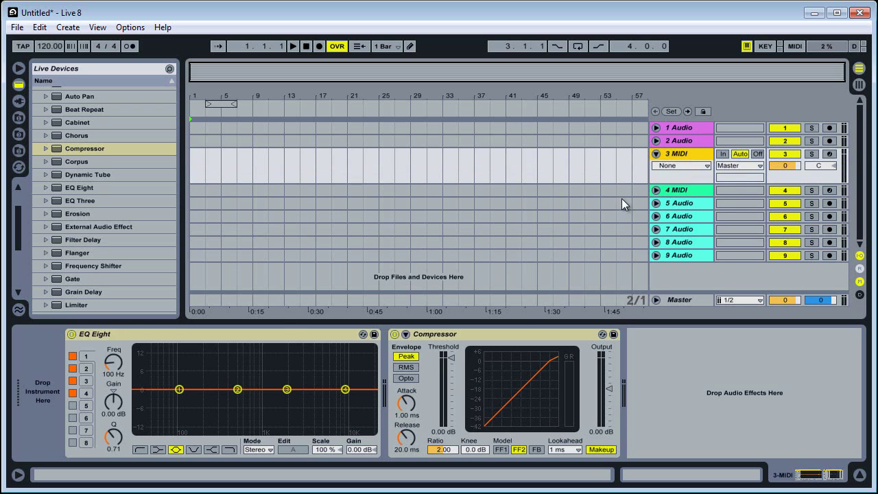
click(680, 190)
click(680, 135)
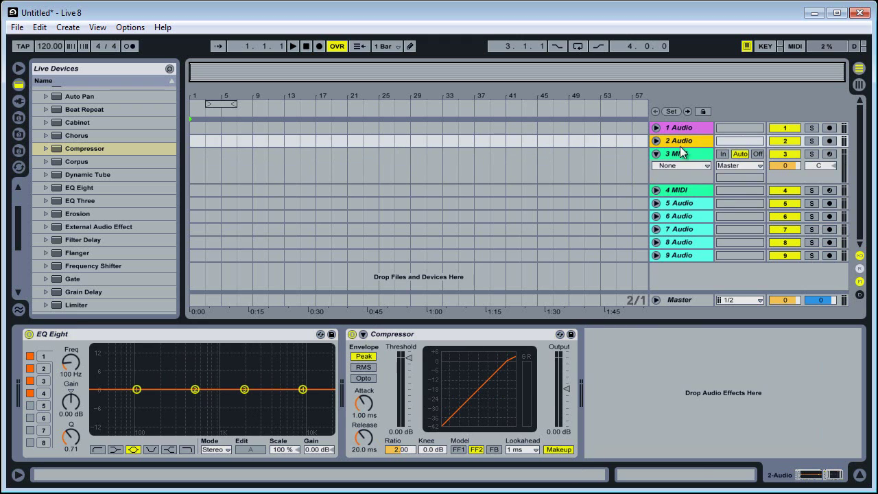
click(680, 129)
click(682, 203)
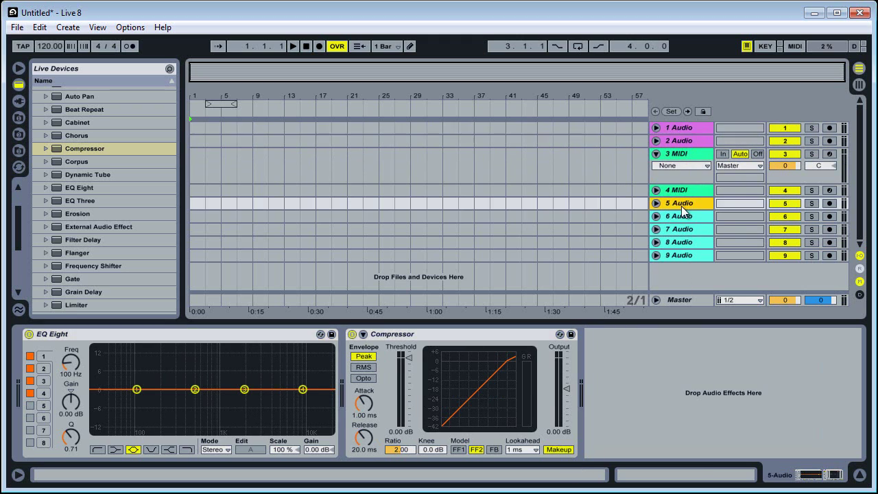
click(670, 257)
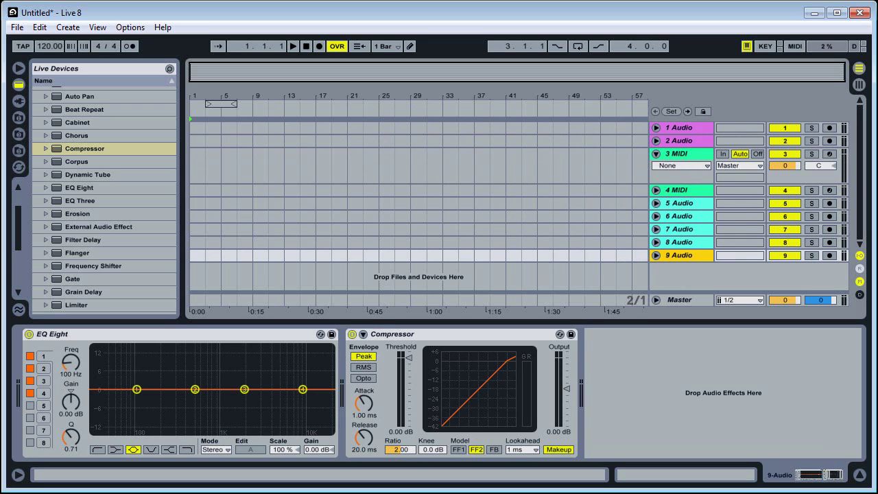
Step: Select the Master track and add L2 Stereo from the WaveShell-VST 9.0 plug-ins
click(670, 303)
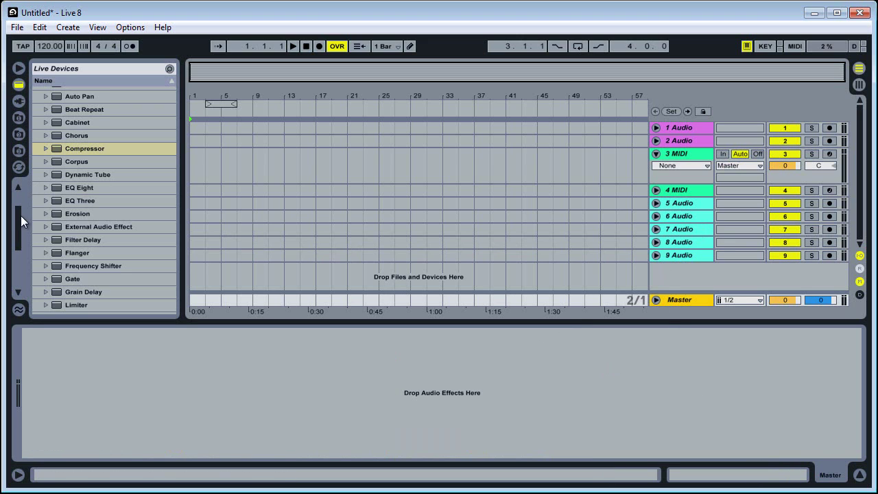
drag(20, 216, 16, 234)
drag(76, 210, 144, 389)
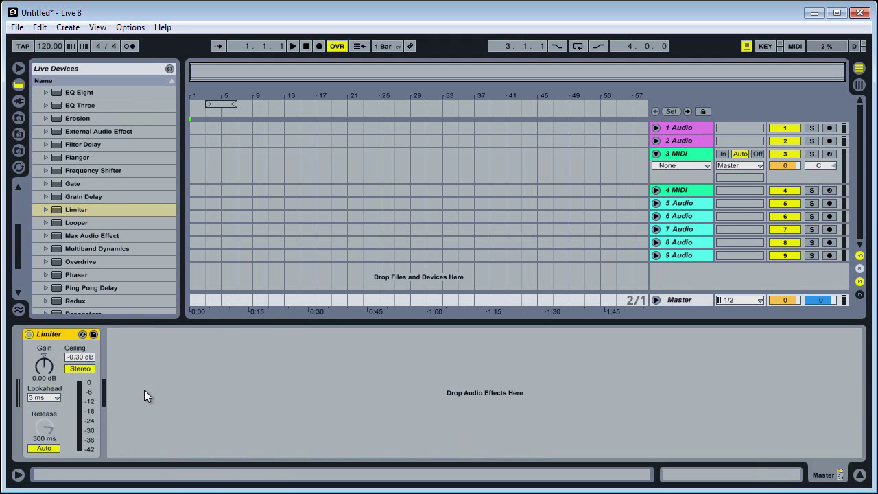
click(19, 100)
drag(20, 198, 15, 234)
click(34, 175)
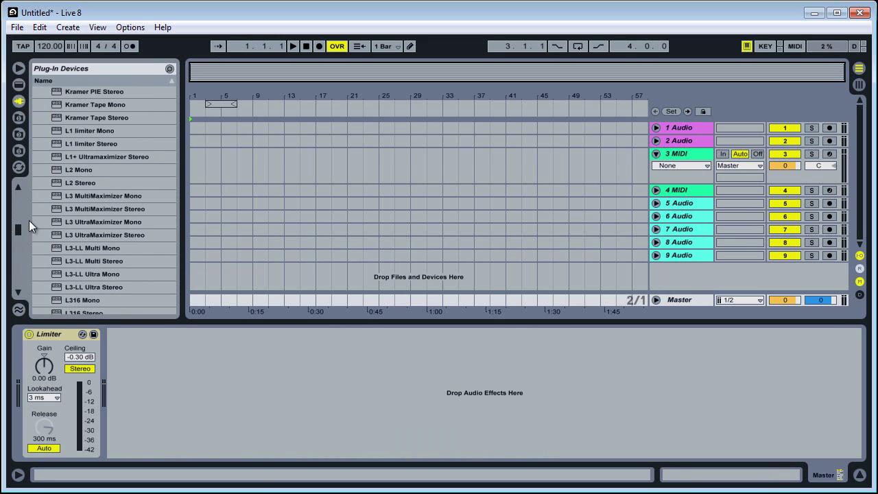
drag(78, 182, 225, 416)
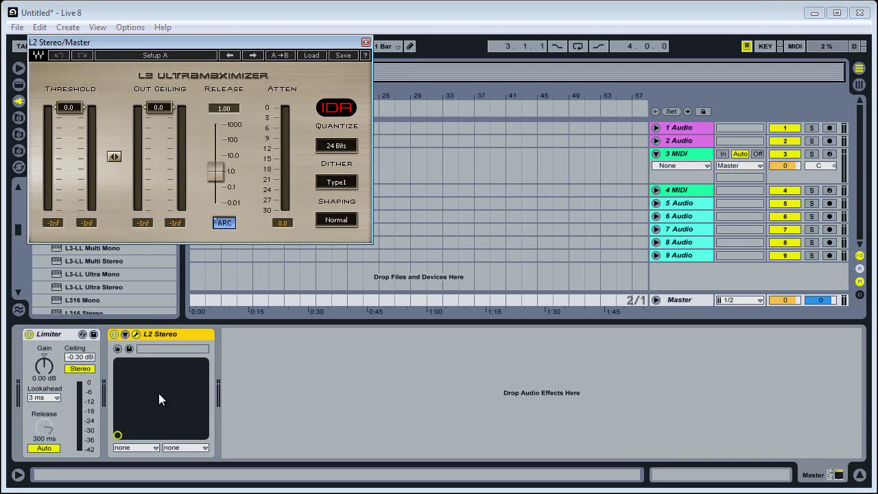
Step: Remove the Limiter device from the Master chain
click(50, 334)
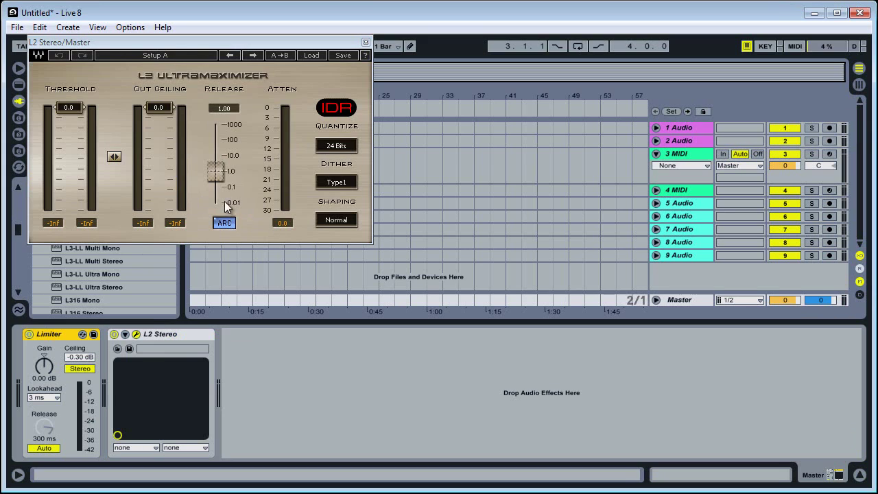
right_click(68, 338)
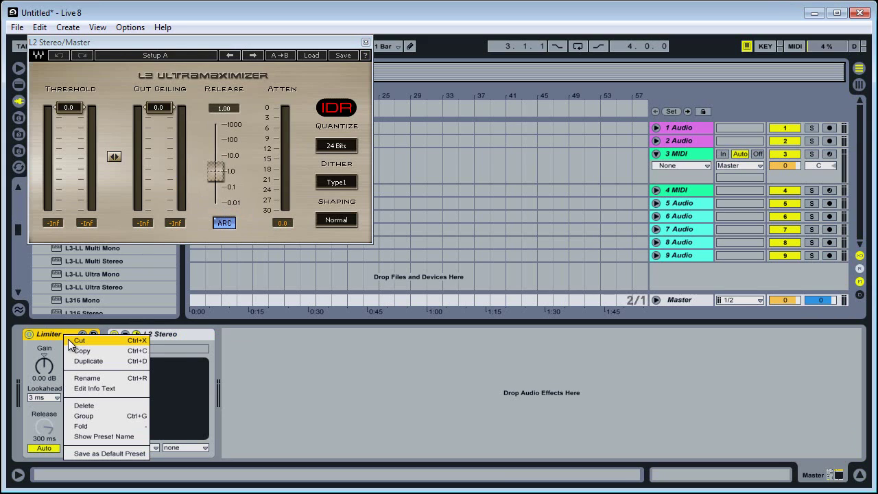
click(40, 334)
right_click(50, 334)
click(68, 340)
Step: Reposition the L2 Stereo window and lower its Threshold to -1.3
drag(223, 41, 556, 116)
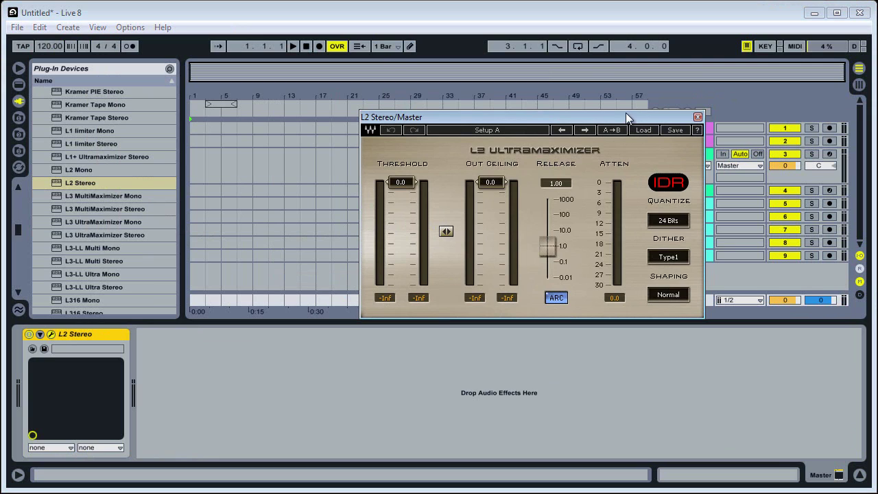
drag(626, 112, 584, 122)
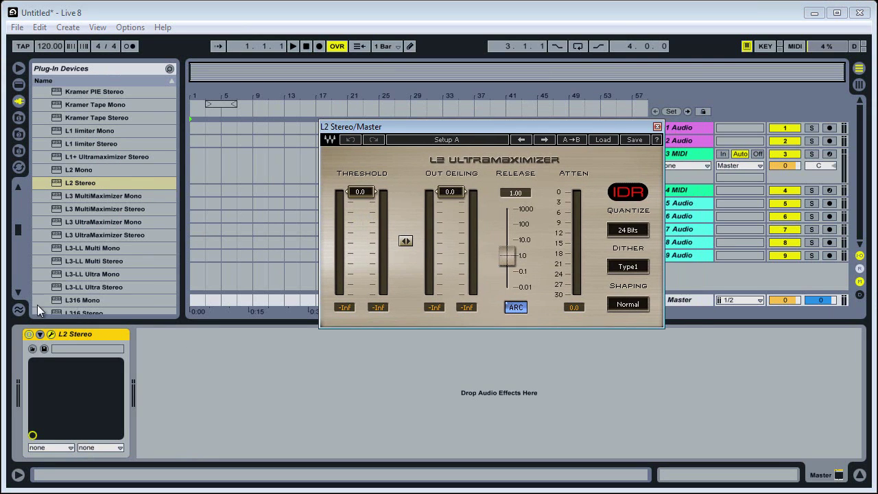
mouse_move(367, 193)
mouse_down()
mouse_move(355, 226)
mouse_move(360, 191)
mouse_up()
Step: Close the L2 window and add EQ Eight from Live Devices ahead of L2 Stereo
click(656, 127)
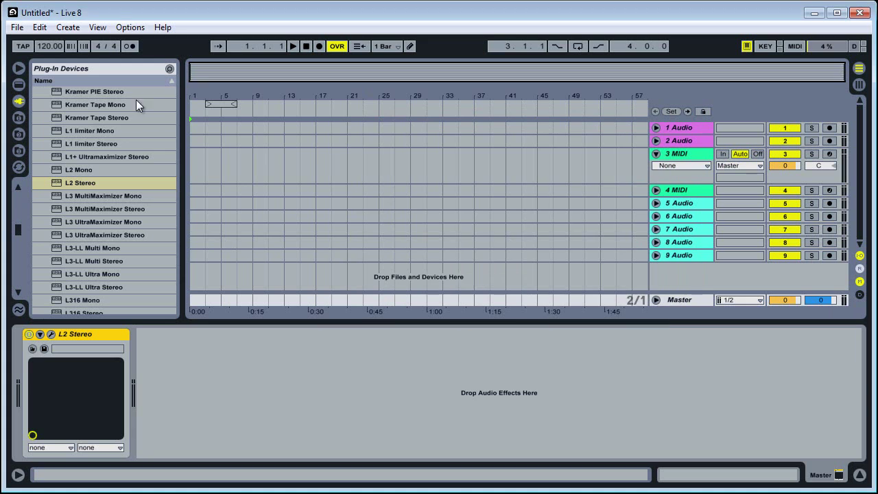
drag(17, 227, 31, 184)
click(37, 179)
click(19, 85)
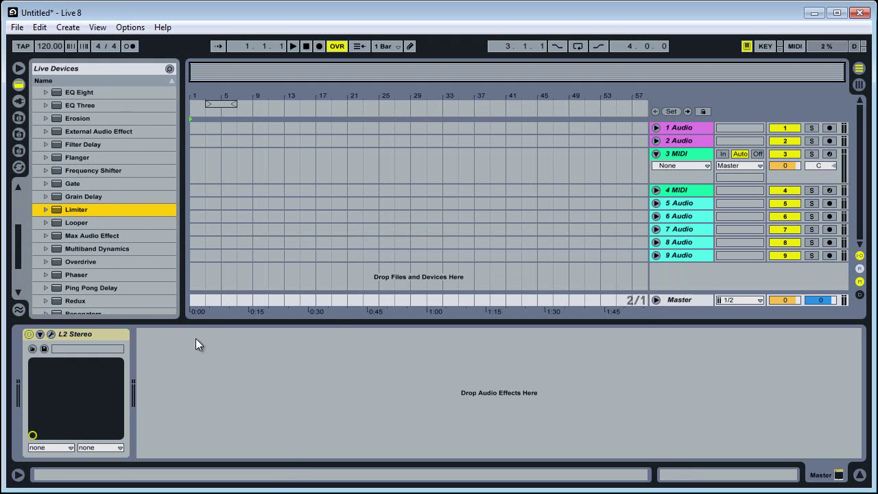
scroll(85, 198, up, 3)
mouse_move(77, 153)
mouse_down()
mouse_move(28, 378)
mouse_move(79, 422)
mouse_up()
Step: Set EQ Eight band 1 to a low-cut filter at 30 Hz
click(98, 450)
mouse_move(76, 368)
mouse_down()
mouse_move(67, 361)
mouse_move(85, 373)
mouse_up()
click(133, 449)
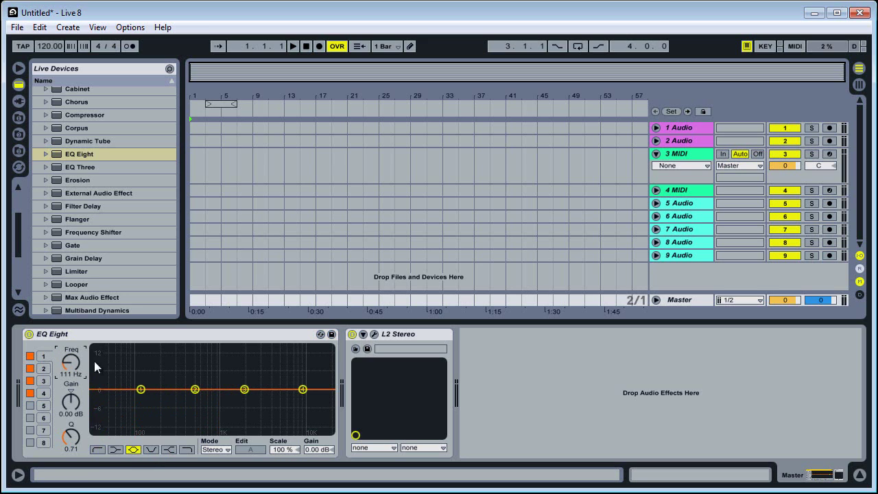
drag(139, 389, 129, 390)
drag(69, 361, 69, 360)
click(99, 449)
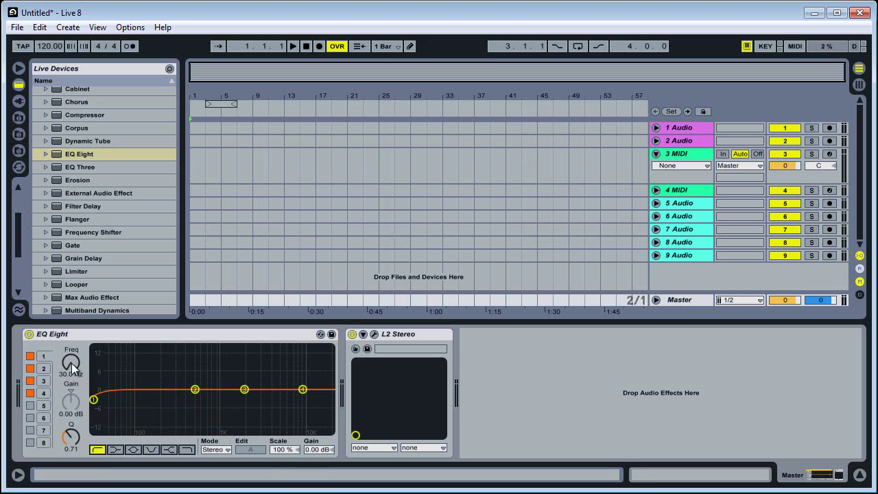
mouse_move(71, 362)
mouse_down()
mouse_move(71, 343)
mouse_move(74, 364)
mouse_up()
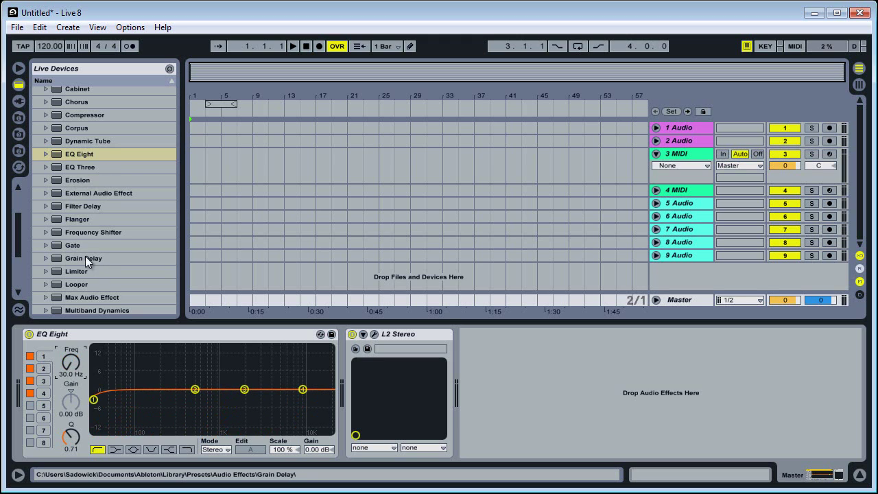
Step: Add Ping Pong Delay to the master chain with Dry/Wet at 0 %
click(87, 171)
scroll(83, 207, up, 1)
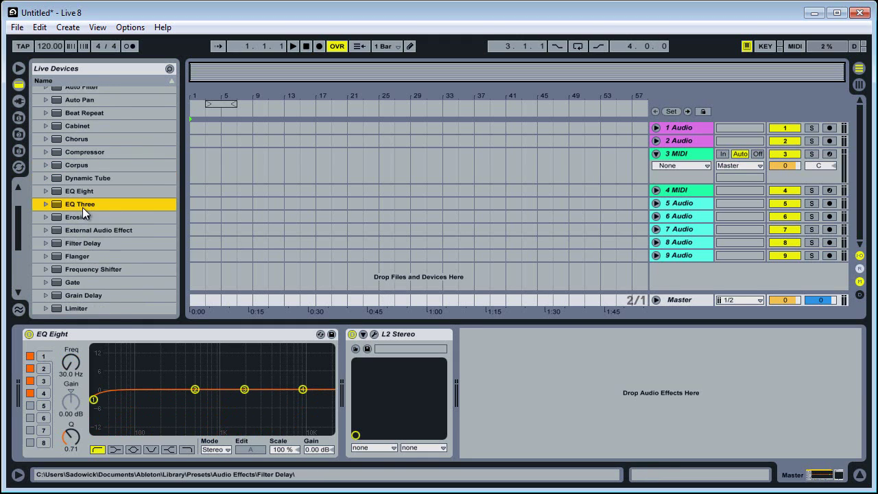
scroll(82, 207, up, 1)
scroll(117, 217, down, 4)
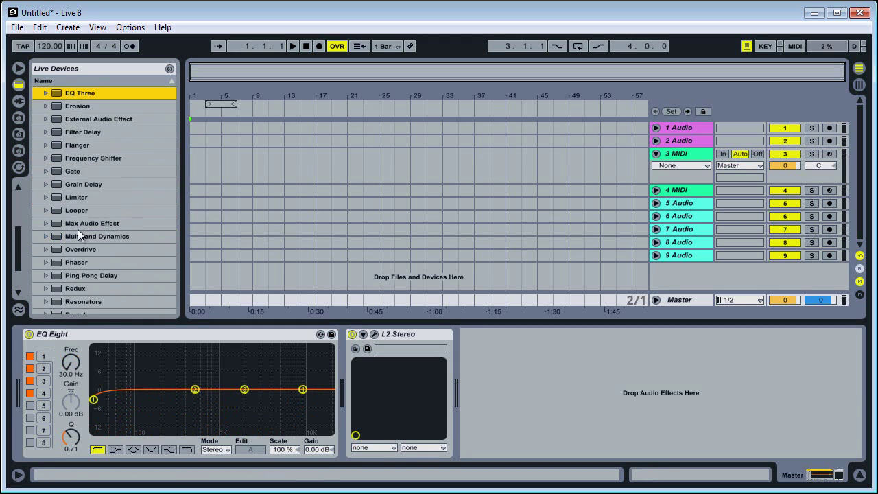
drag(108, 275, 387, 371)
mouse_move(388, 432)
mouse_down()
mouse_move(388, 473)
mouse_move(384, 440)
mouse_up()
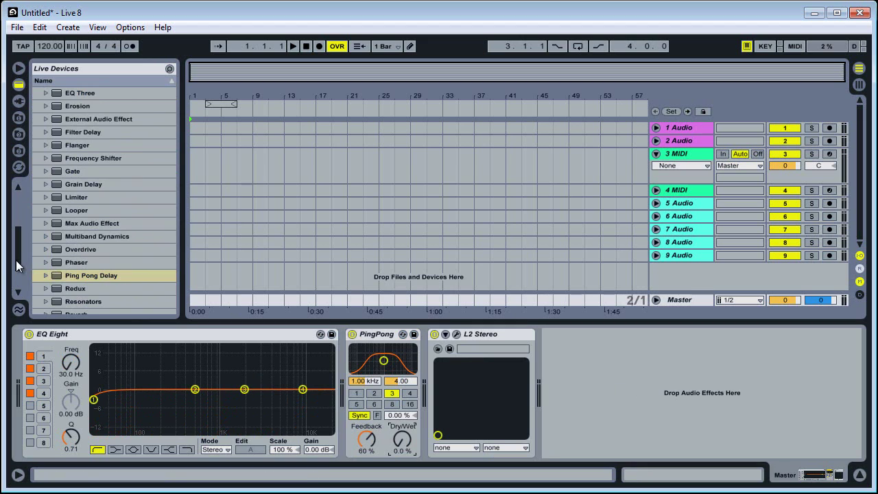
Step: Add Reverb at 0 % Dry/Wet and fold the EQ Eight, PingPong and Reverb devices
scroll(55, 274, down, 3)
drag(68, 272, 420, 378)
drag(745, 438, 745, 473)
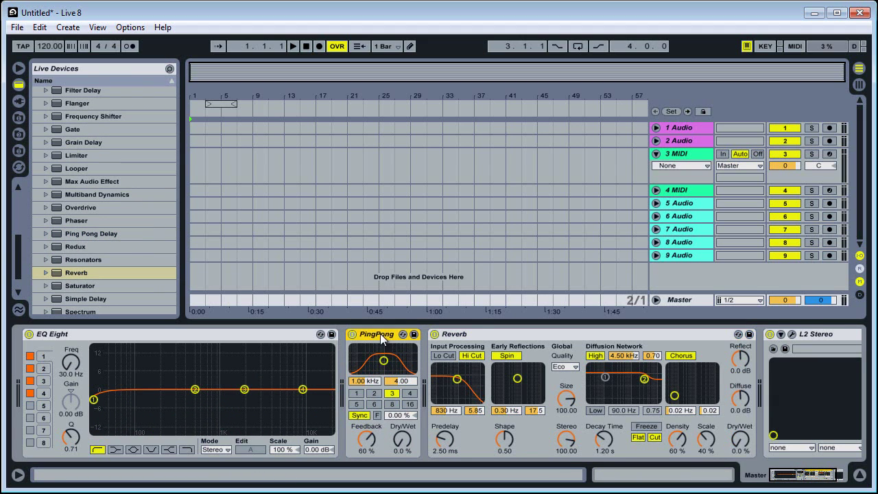
double_click(380, 333)
double_click(263, 332)
double_click(114, 332)
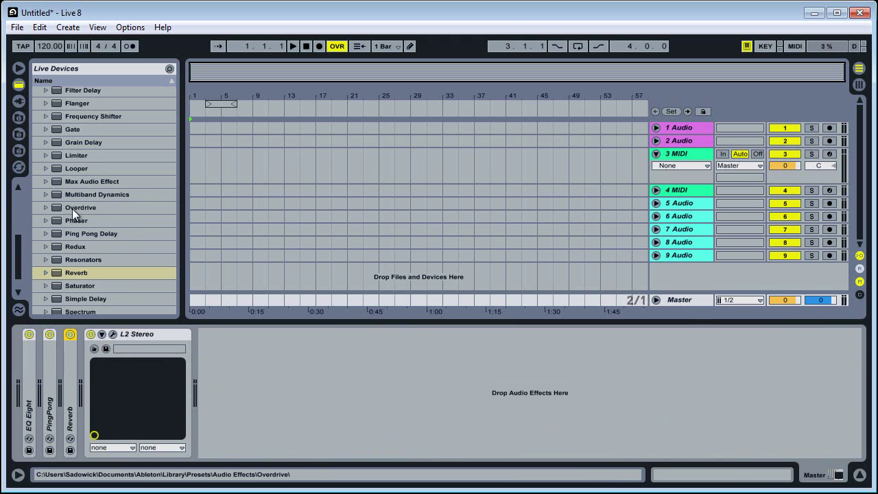
drag(67, 219, 47, 229)
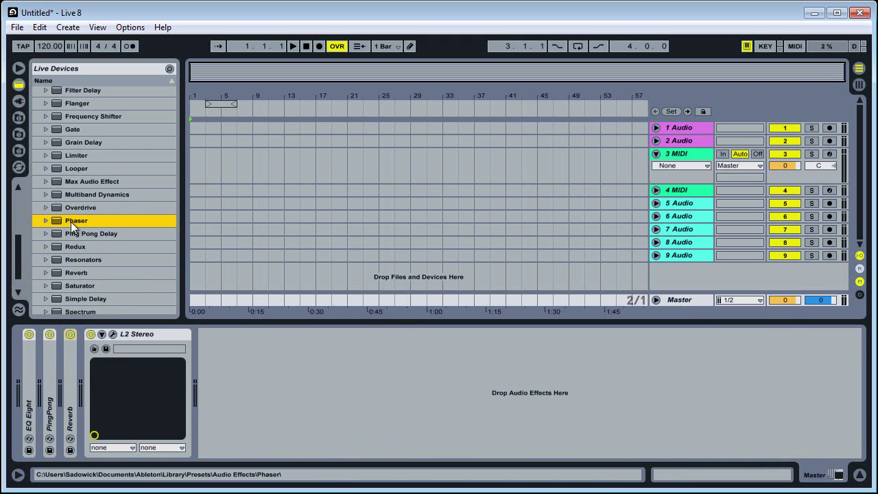
click(18, 101)
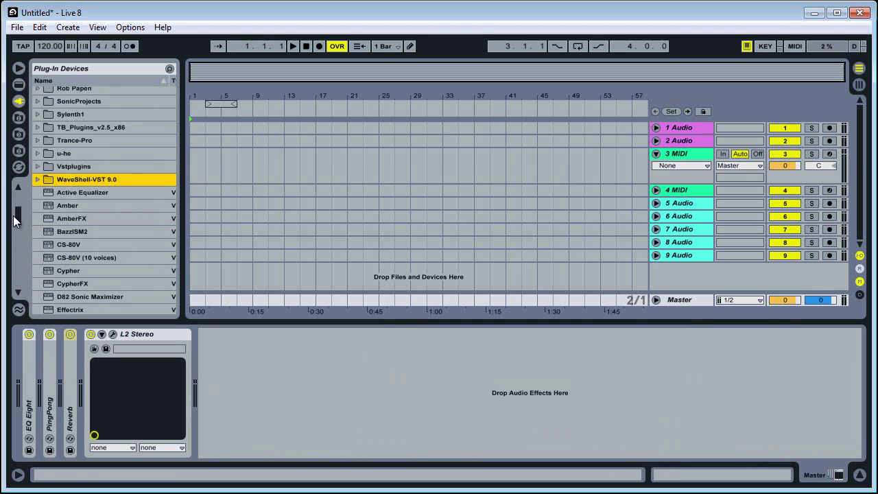
Step: Insert LinEQ Lowband Stereo from WaveShell-VST 9.0 before L2 Stereo on the master chain
mouse_move(17, 213)
mouse_down()
mouse_move(18, 289)
mouse_move(21, 187)
mouse_move(16, 271)
mouse_move(20, 228)
mouse_up()
click(36, 173)
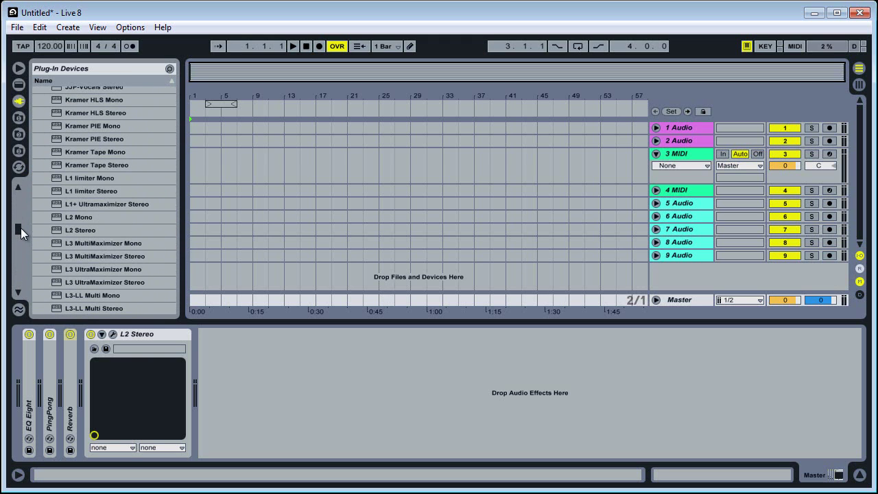
scroll(89, 176, down, 6)
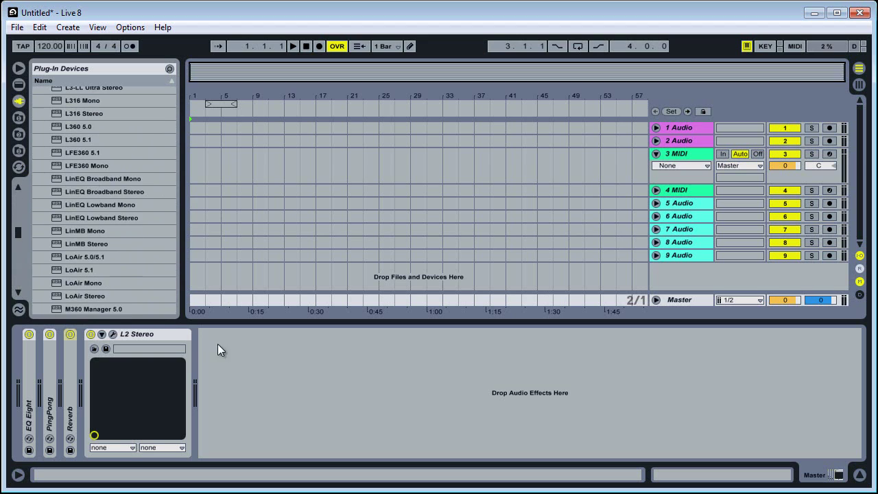
drag(98, 214, 146, 343)
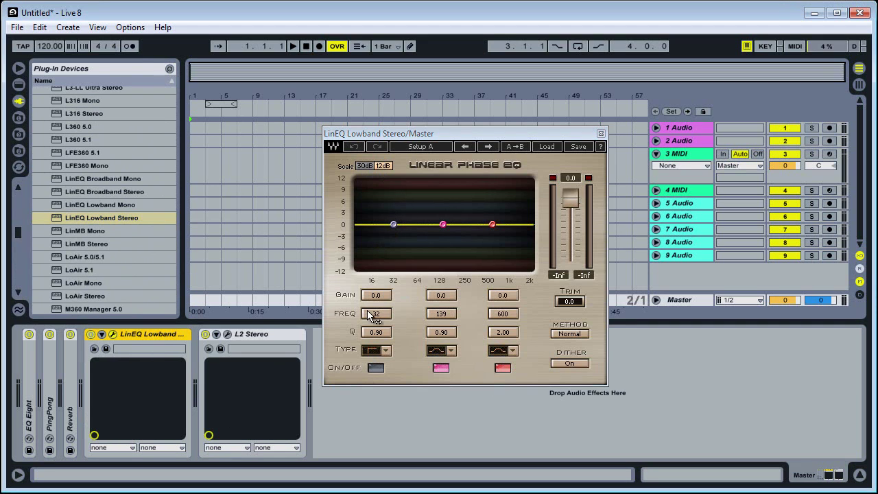
Step: Switch on LinEQ's 32 Hz low-cut band and close the plugin window
click(374, 369)
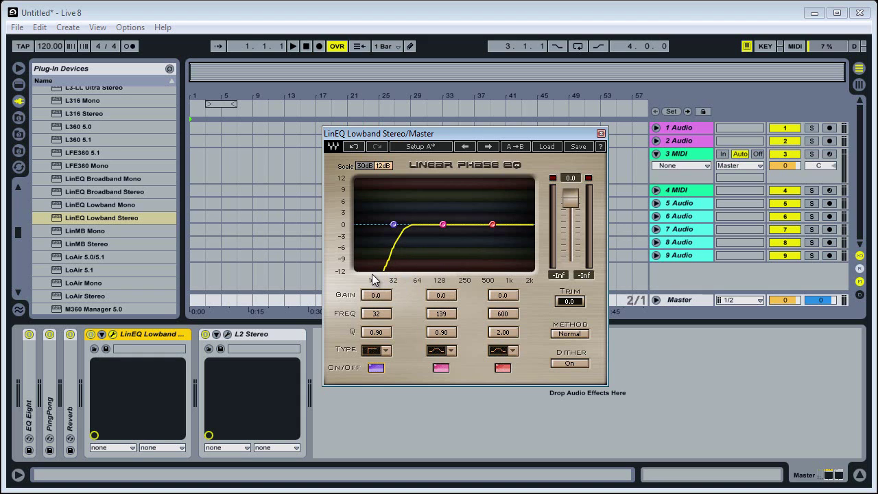
click(146, 331)
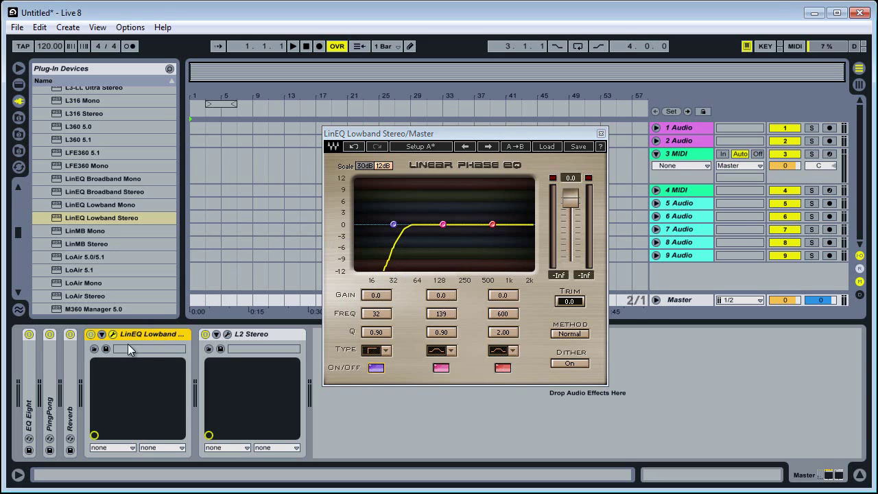
click(600, 133)
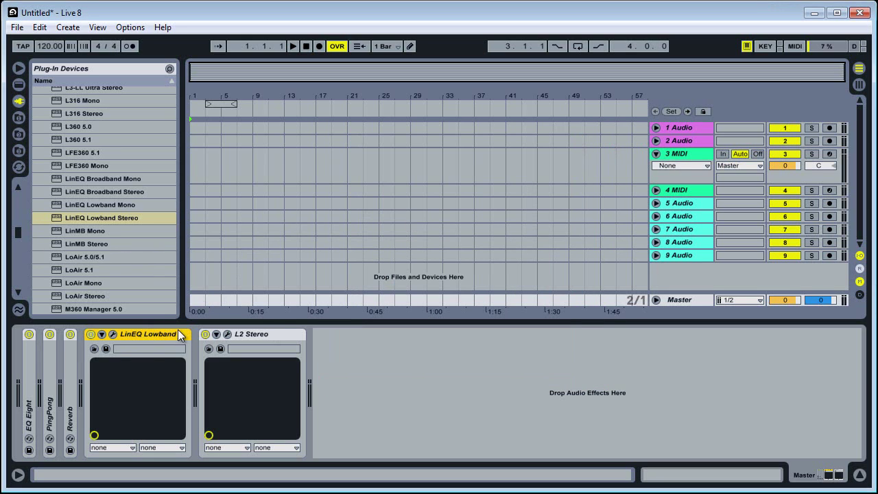
Step: Bring up Preferences and go through Audio and MIDI Sync to the File Folder page
click(131, 28)
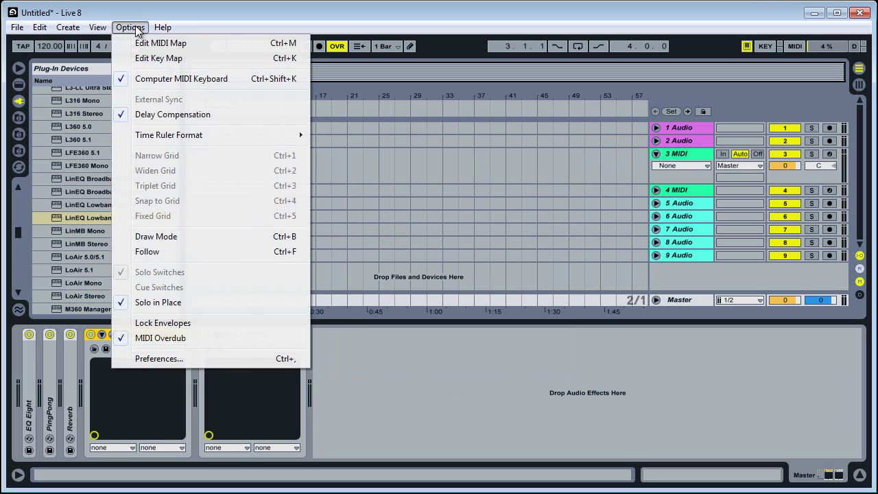
click(146, 358)
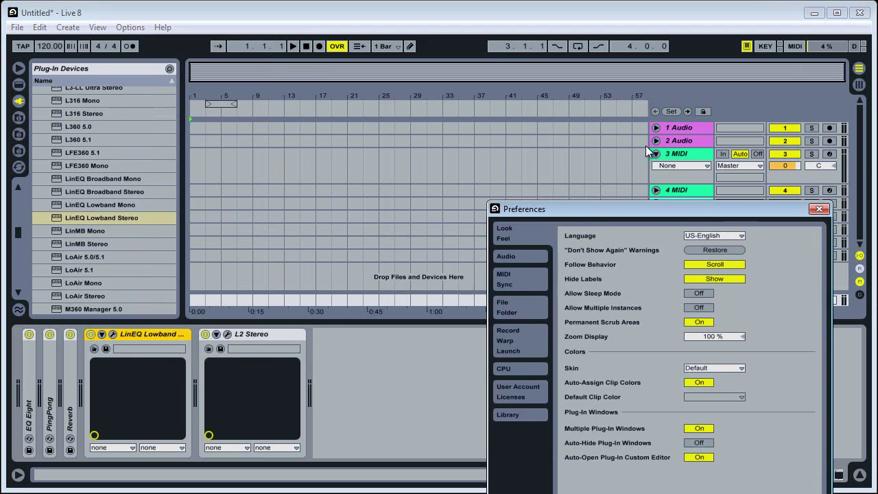
drag(689, 205, 447, 51)
click(287, 106)
click(286, 125)
click(280, 158)
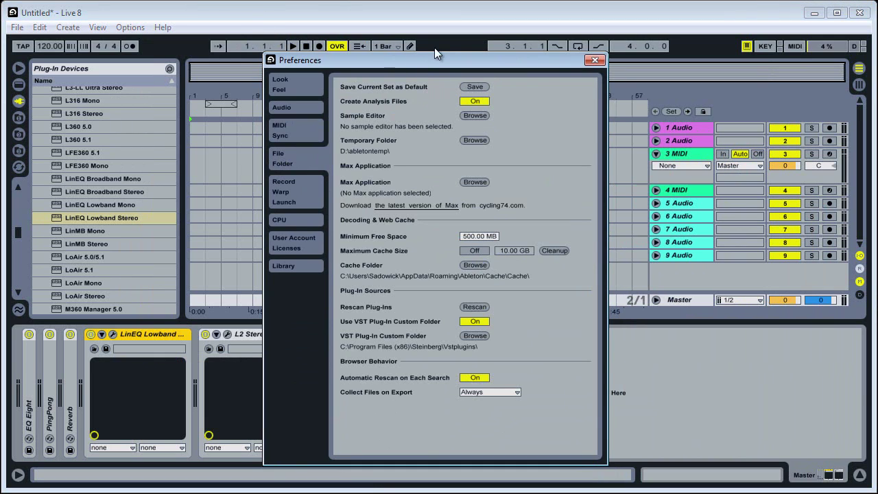
Step: Change the control bar's global quantization from 1 Bar to None
click(383, 46)
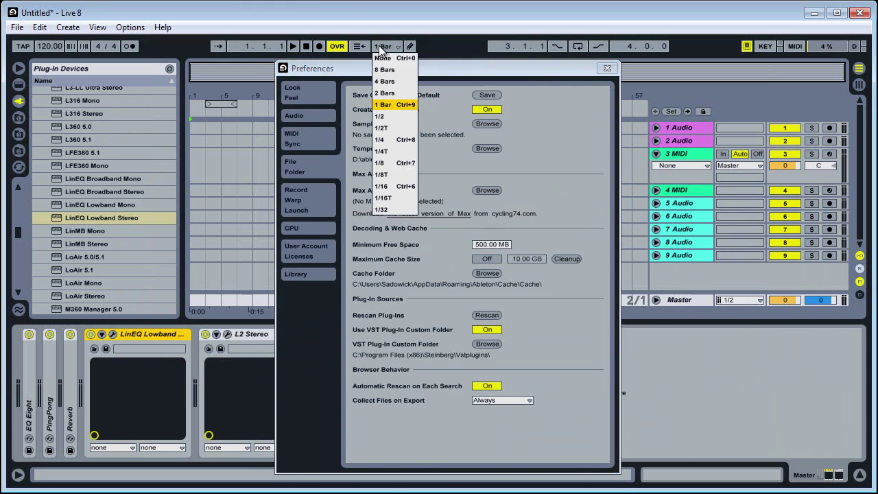
click(386, 57)
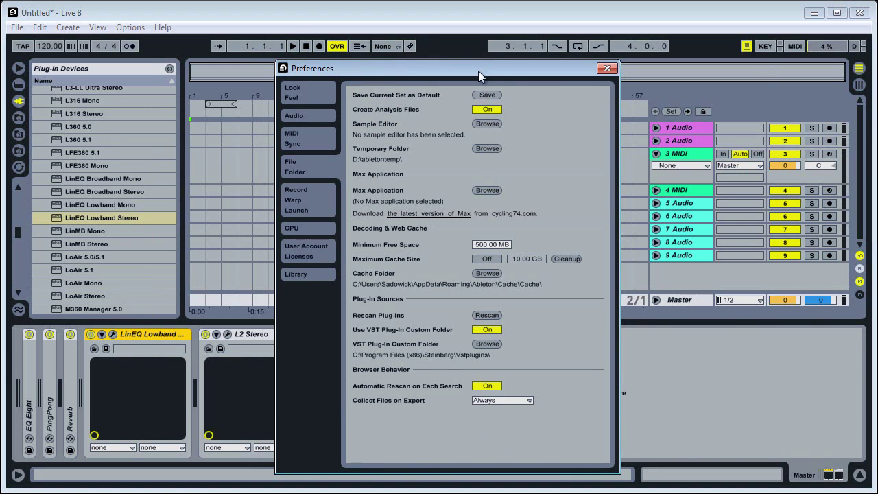
click(397, 46)
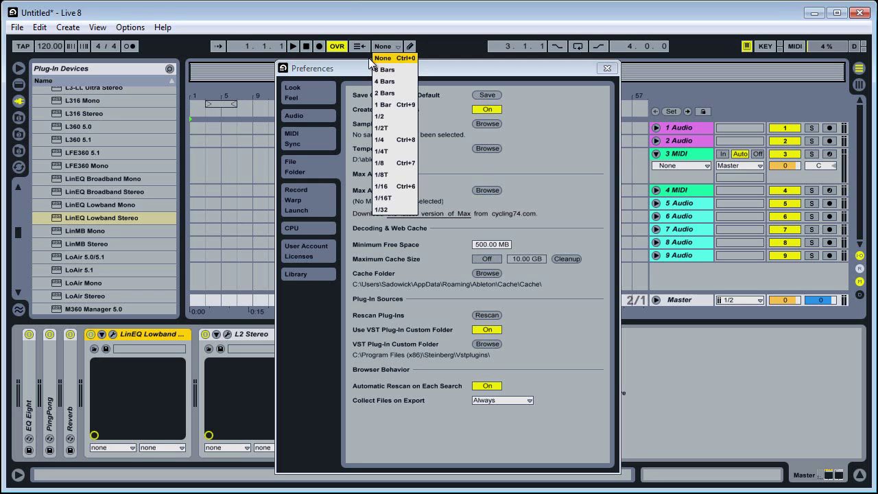
click(454, 72)
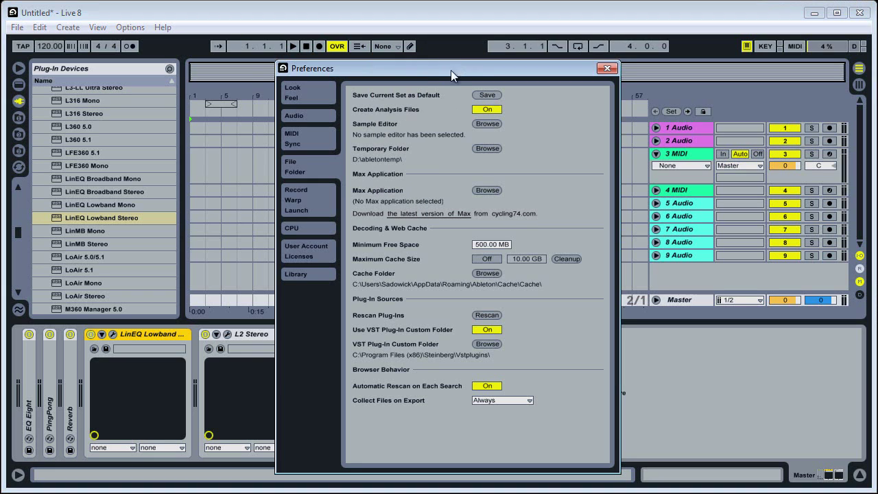
drag(457, 68, 439, 66)
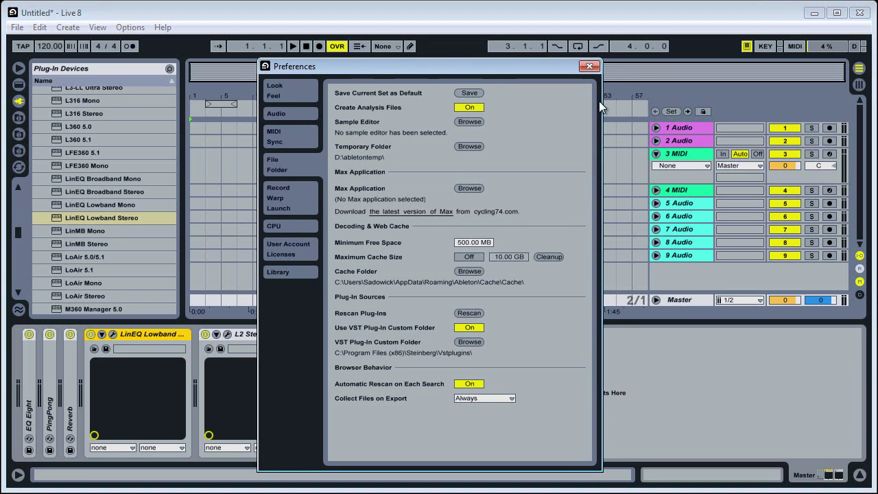